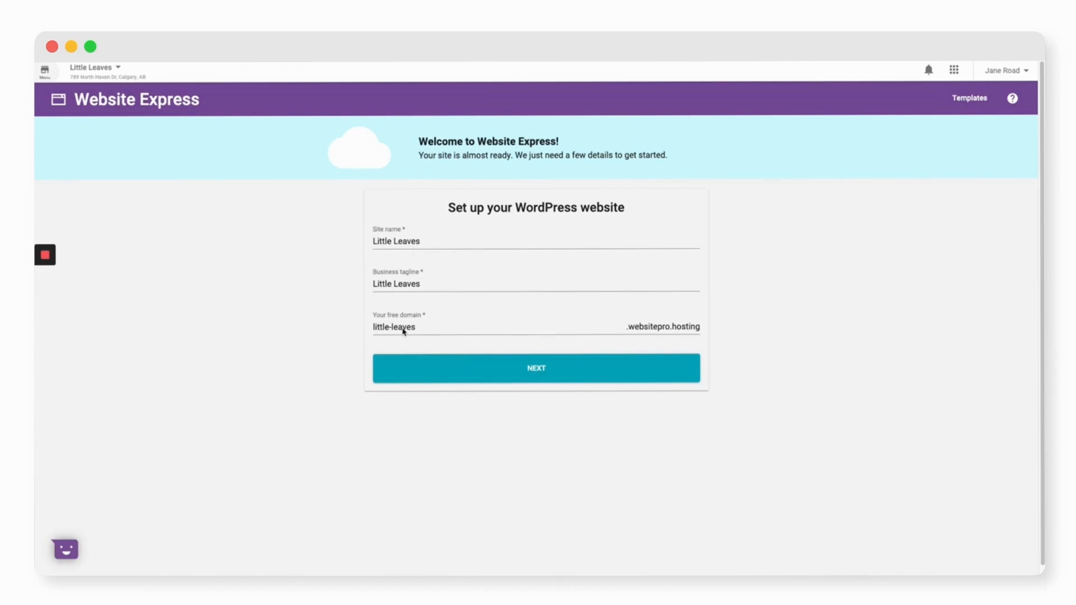
Submit the Little Leaves site details with the little-leaves domain and continue to templates
click(528, 376)
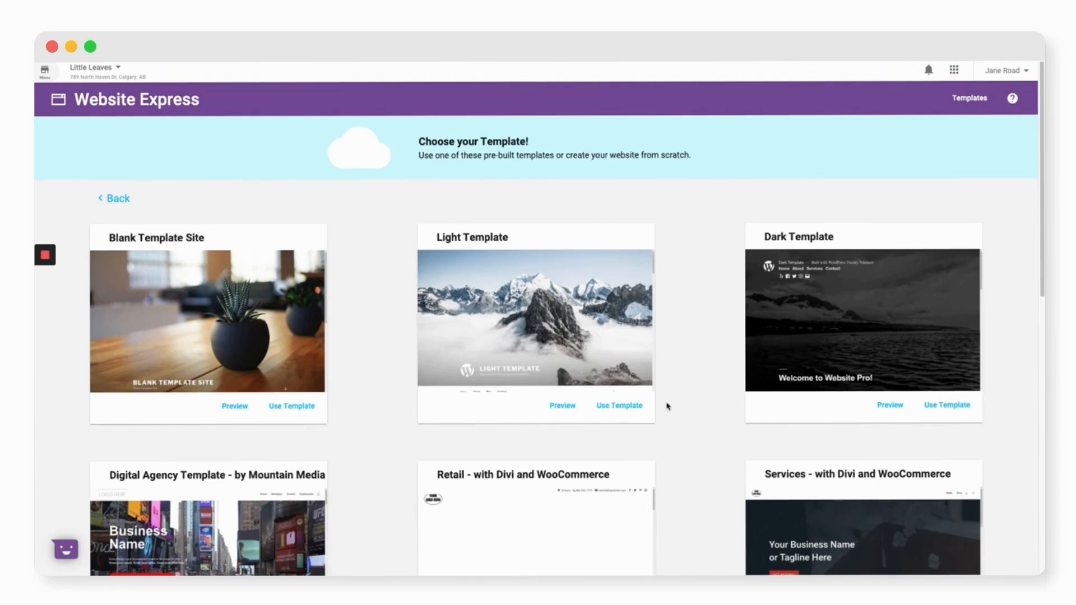
Pick the Retail – with Divi and WooCommerce template from the template grid
scroll(668, 406, down, 3)
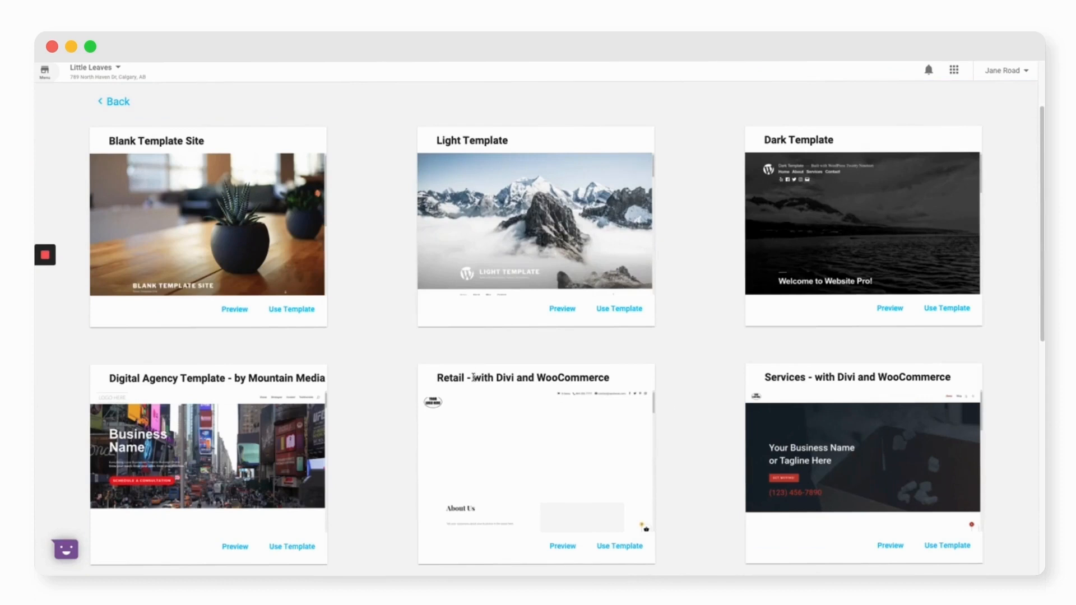
drag(474, 377, 620, 389)
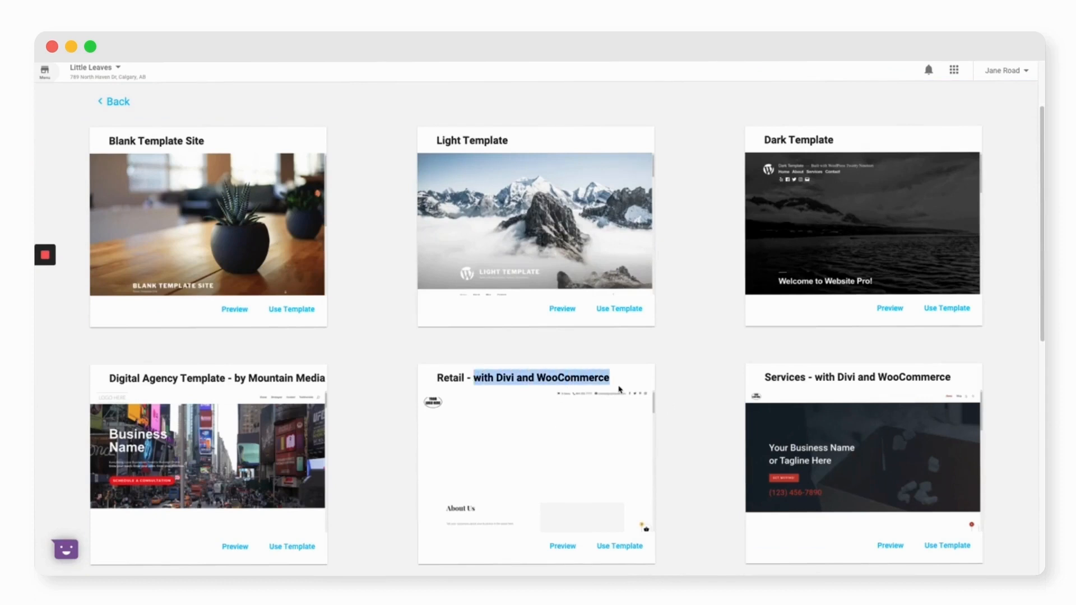
click(679, 375)
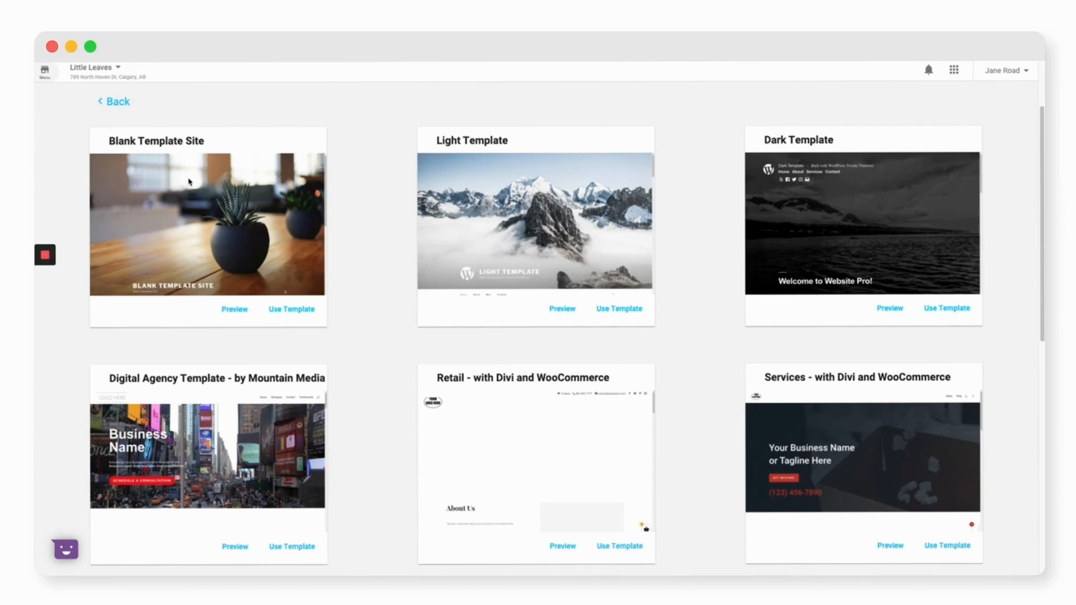
scroll(663, 357, down, 5)
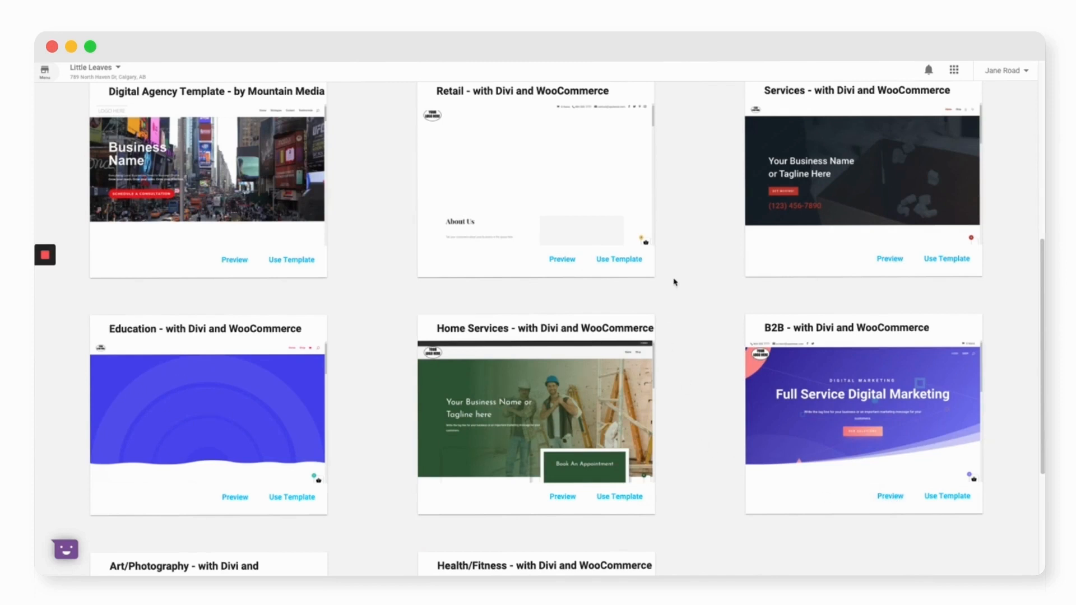
scroll(675, 282, up, 3)
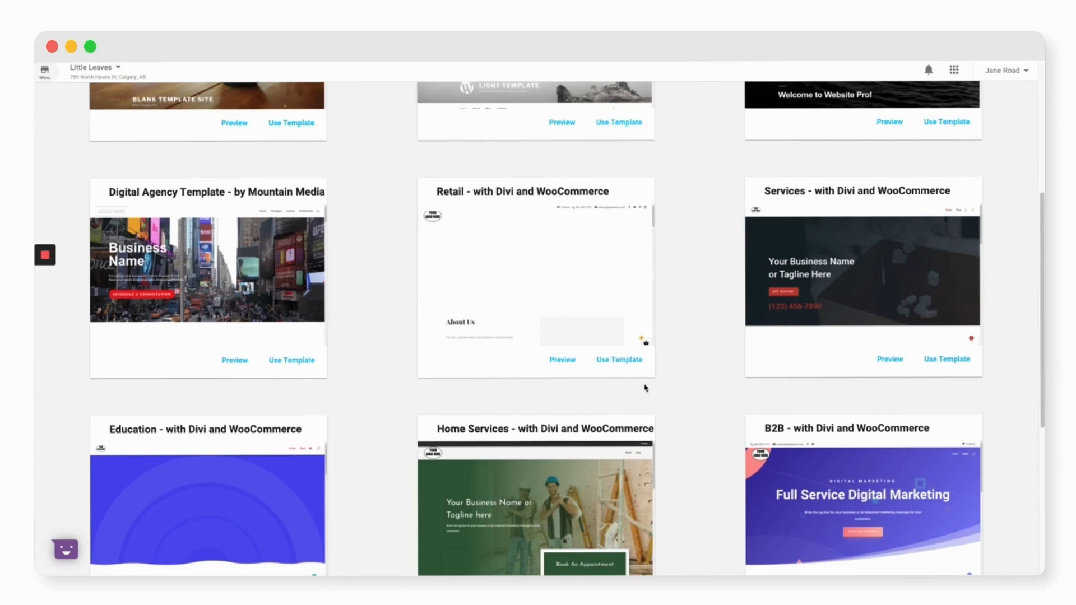
click(622, 366)
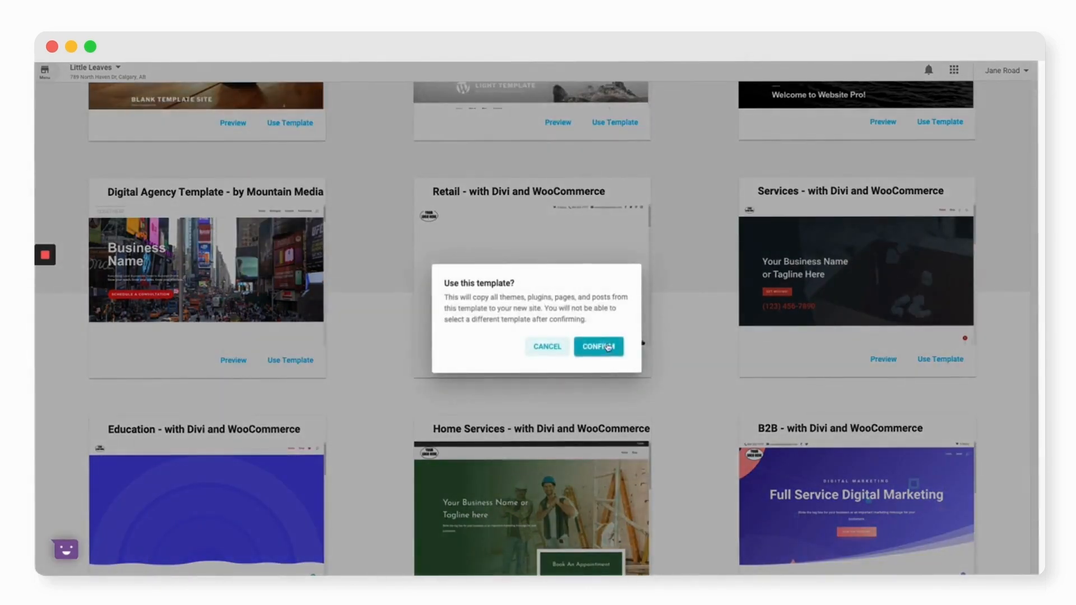
Confirm the Retail – with Divi and WooCommerce template choice
click(605, 346)
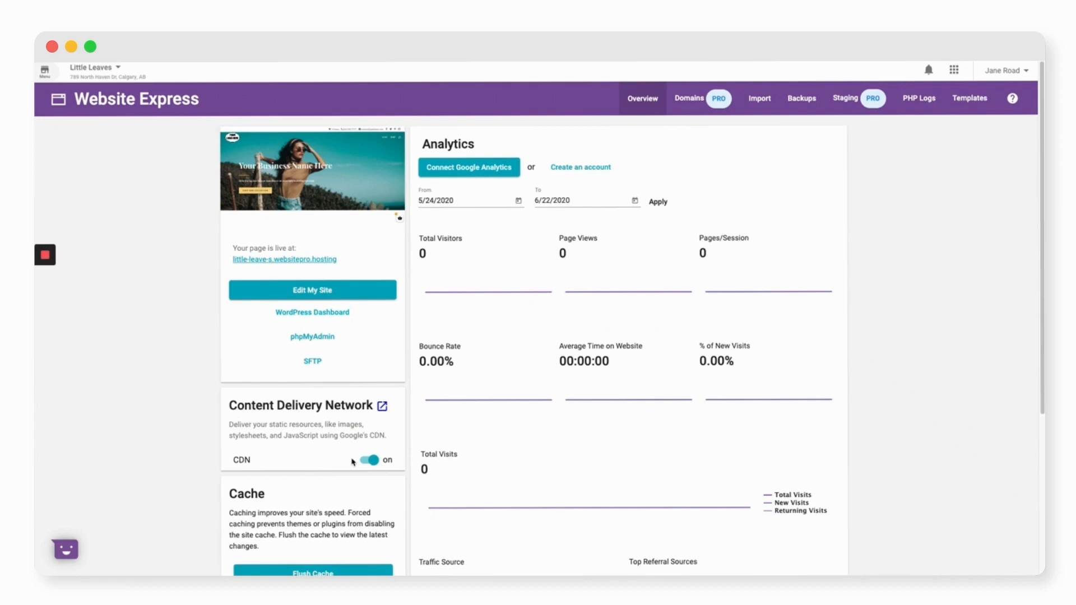
Open the Import page with the All-in-One WP Migration steps for an existing WordPress site
scroll(352, 462, down, 2)
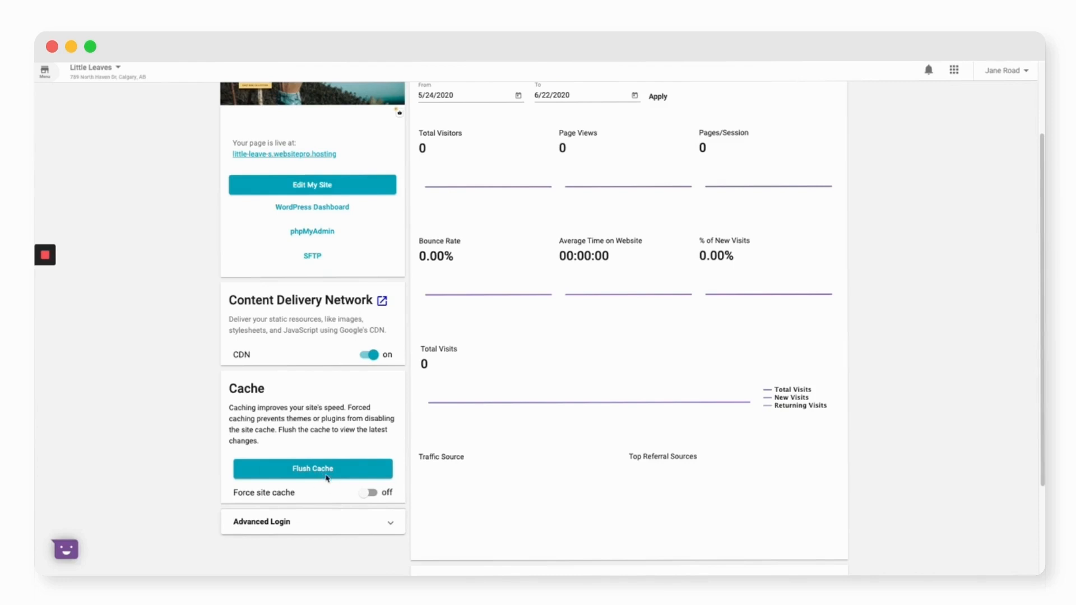
scroll(351, 474, up, 3)
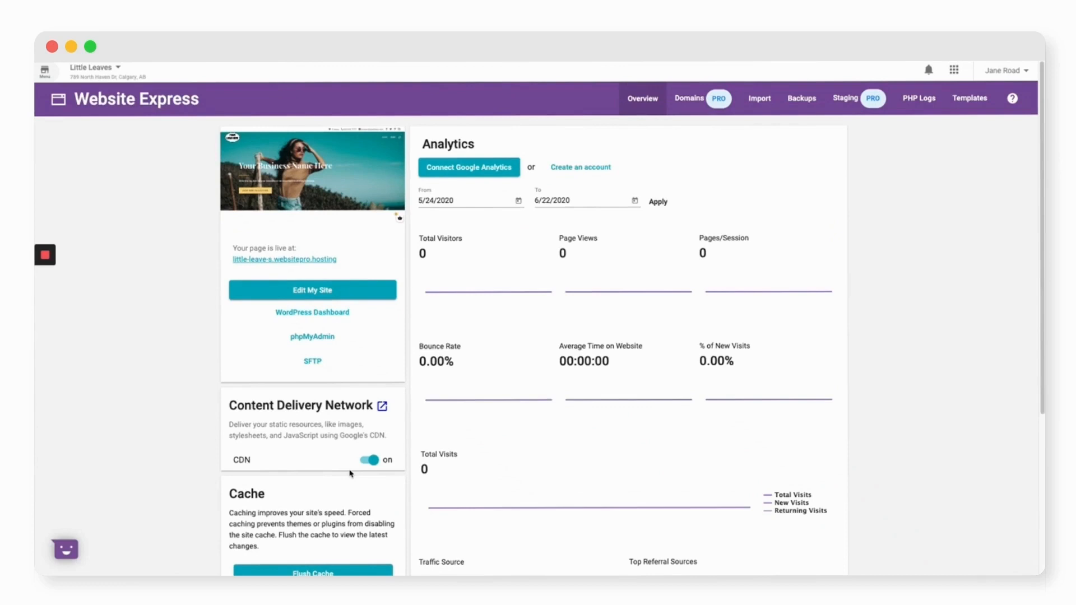
click(758, 101)
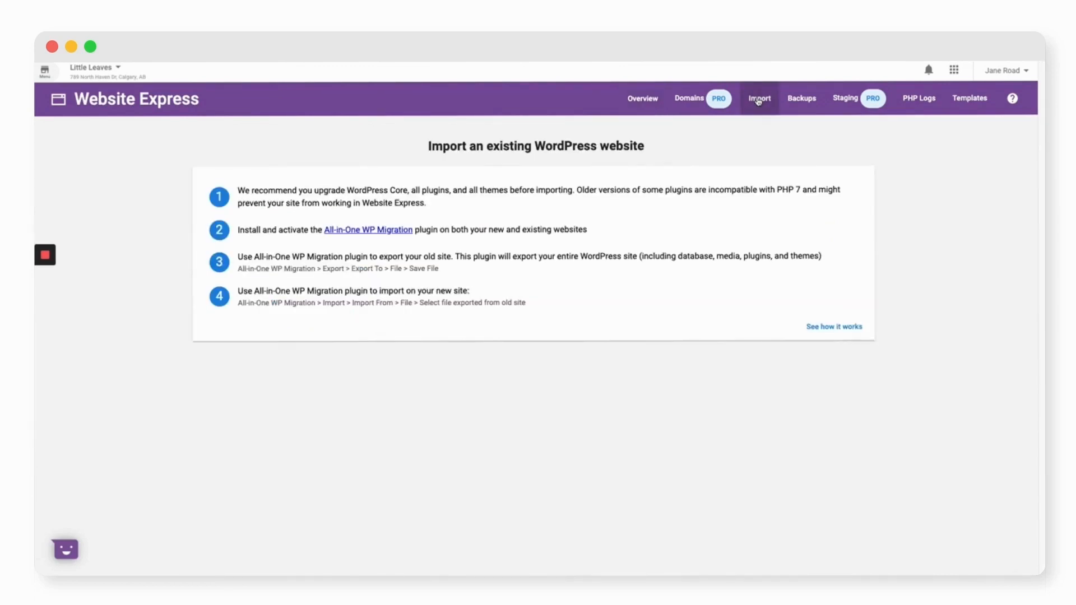
Check the site's Backups and PHP Logs pages, then return to the Overview dashboard
click(818, 102)
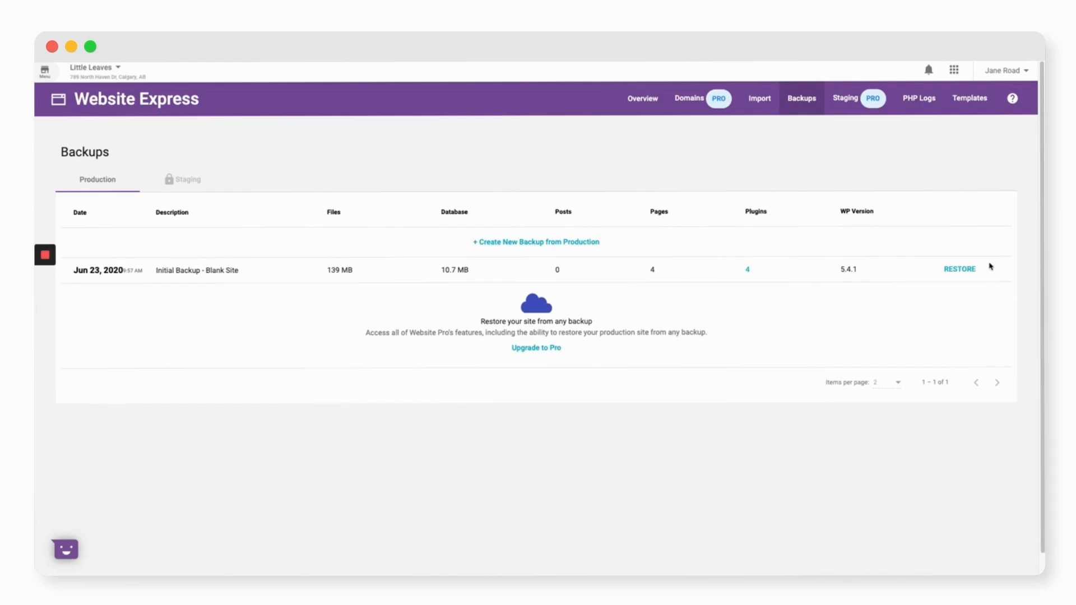
click(915, 96)
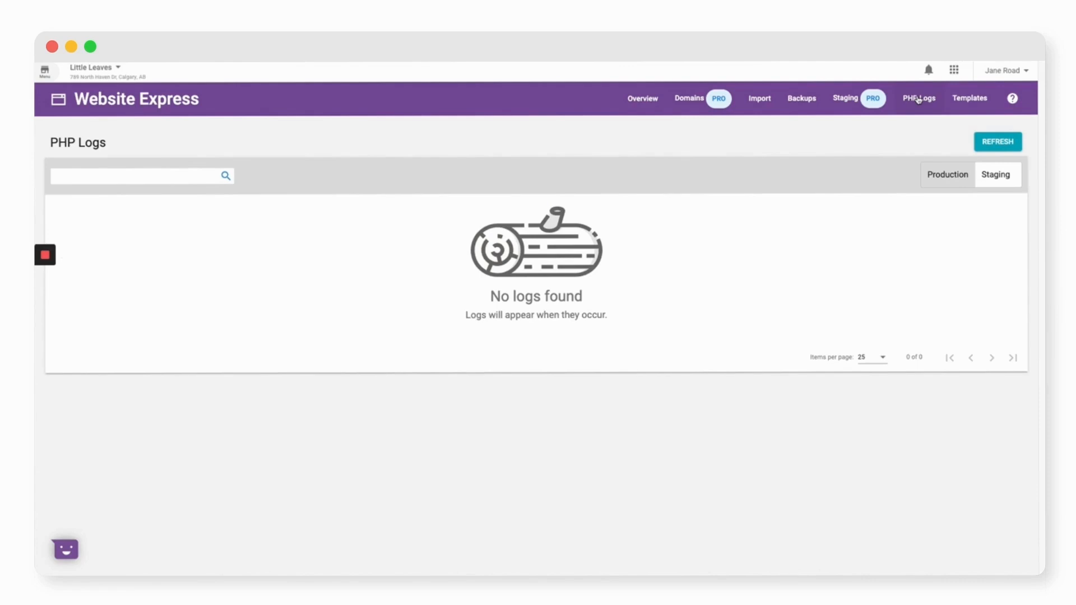
click(630, 105)
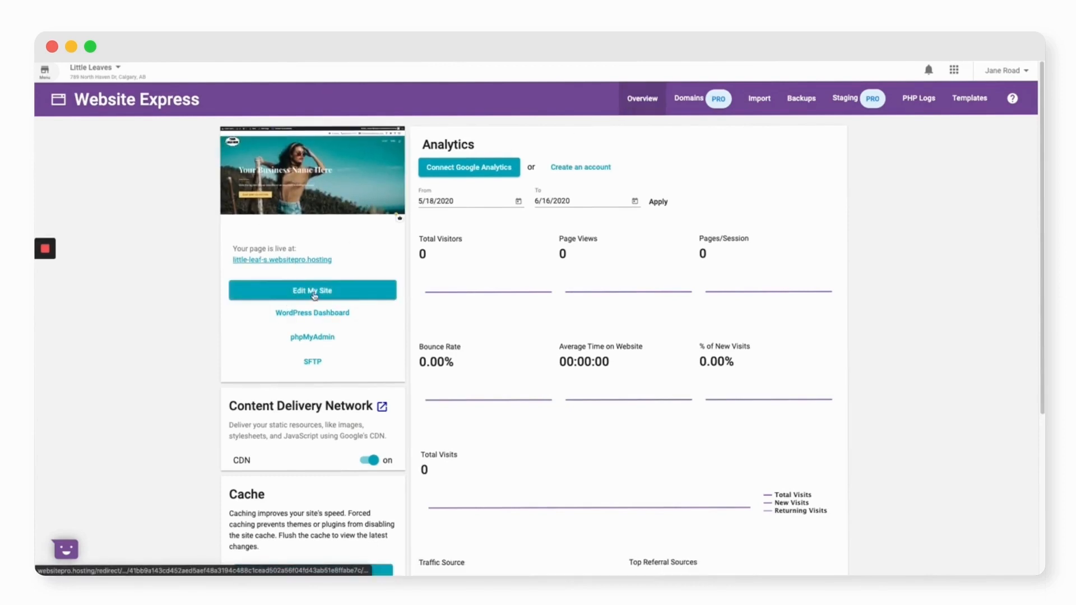
Open the Little Leaves homepage in the Divi Visual Builder with Edit My Site
click(313, 292)
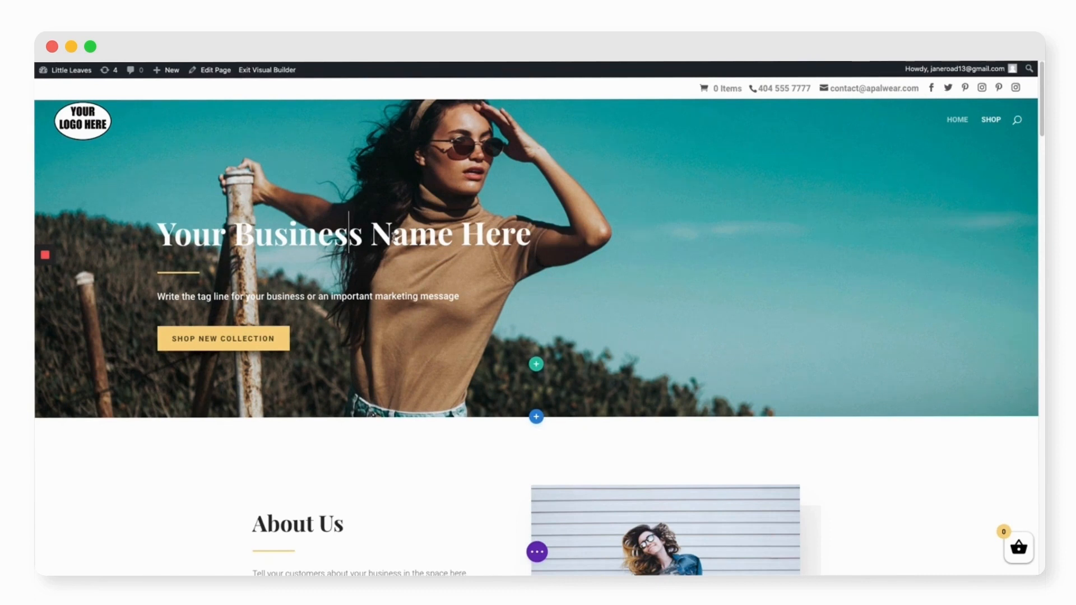
Change the hero heading to 'Little Leaves' and the tagline to 'Give the gift of green!'
triple_click(393, 233)
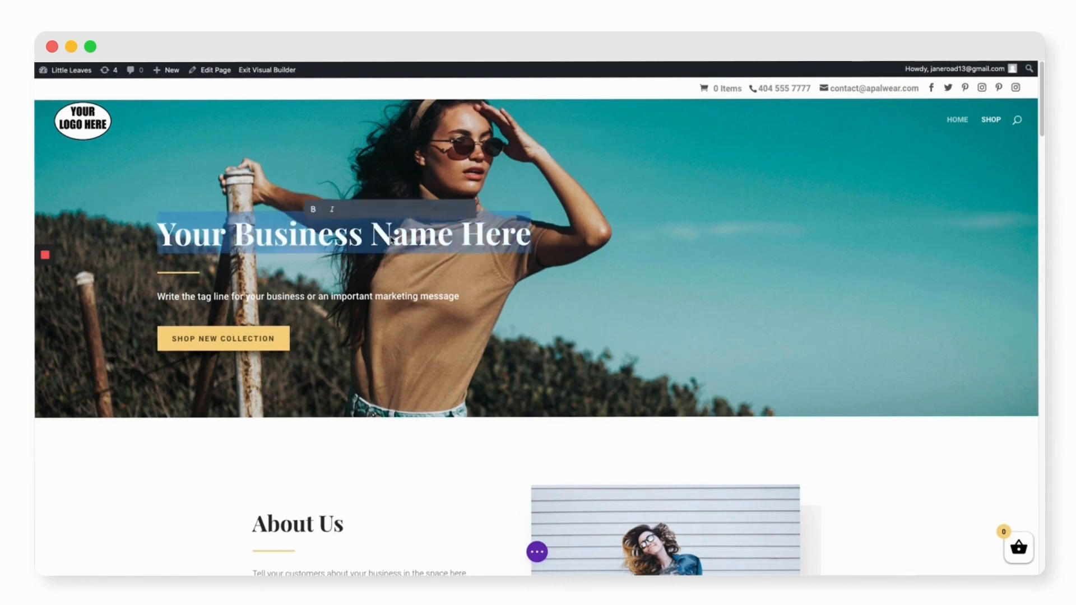
text(Little Leaves)
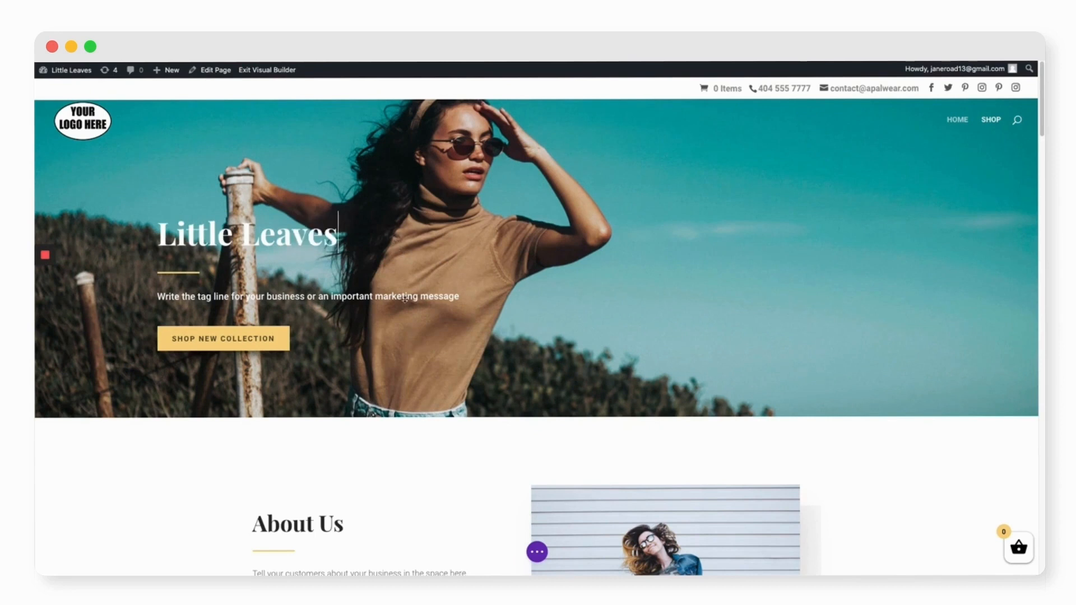
mouse_move(518, 294)
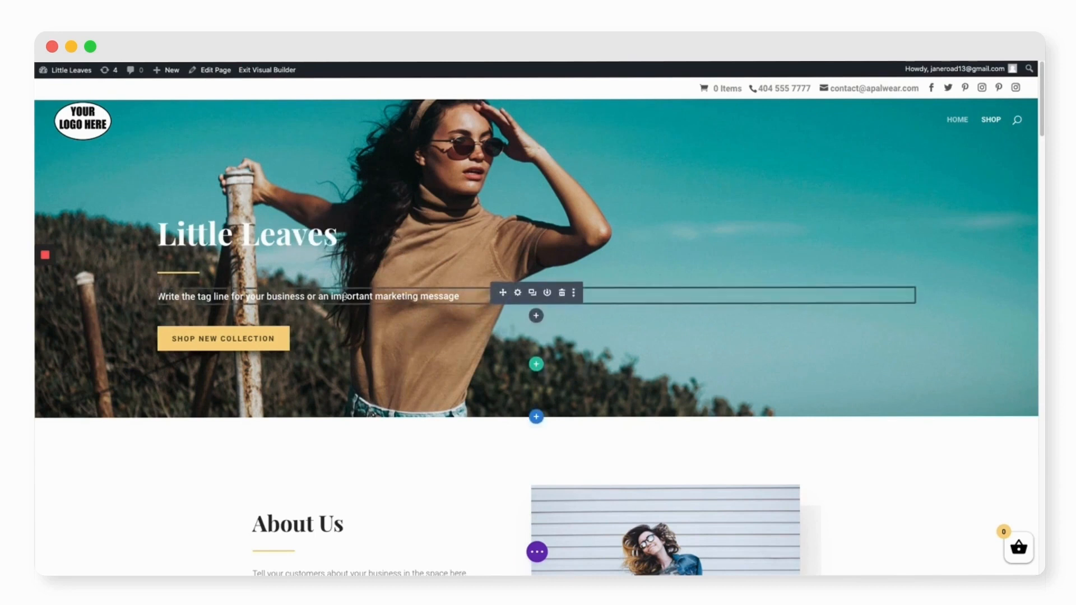
click(518, 293)
double_click(699, 296)
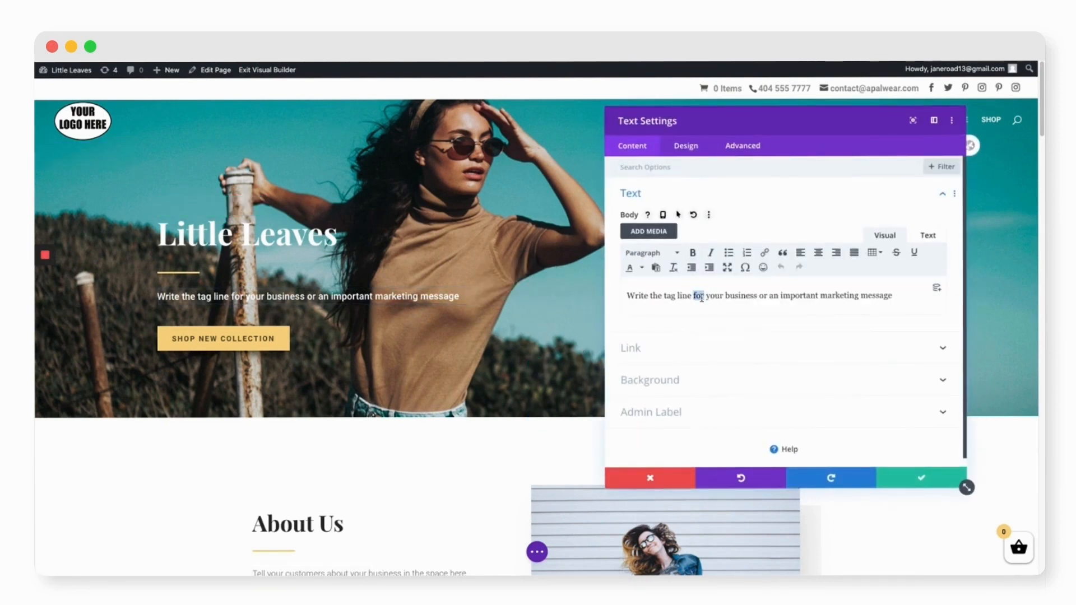
triple_click(701, 297)
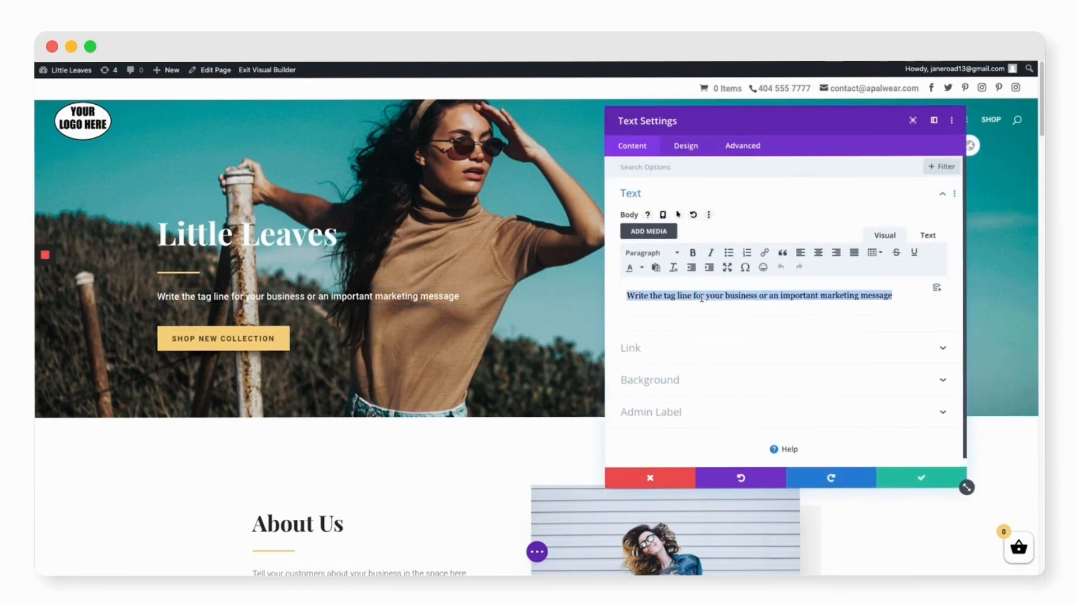
text(Give the gif)
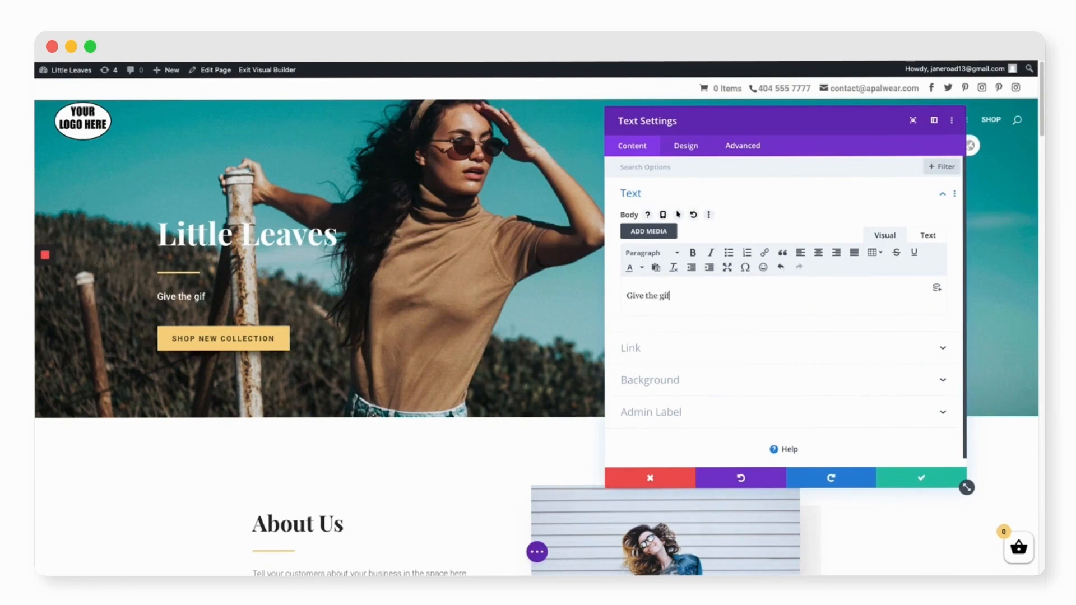
text(t of green!)
click(891, 476)
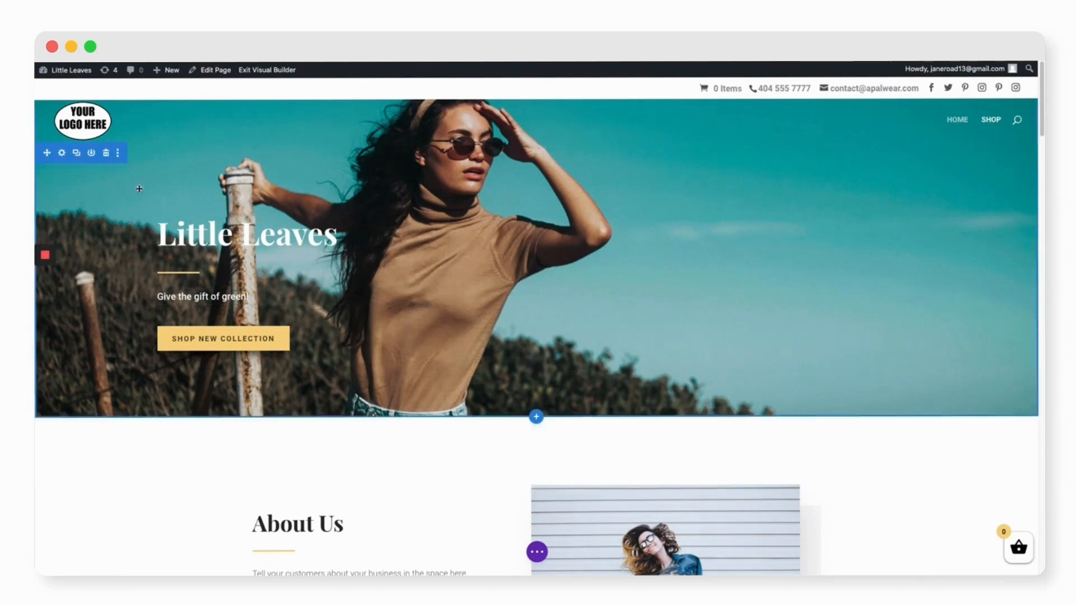
Replace the hero section background with the uploaded Header-Image.jpg potted-plants photo
click(62, 154)
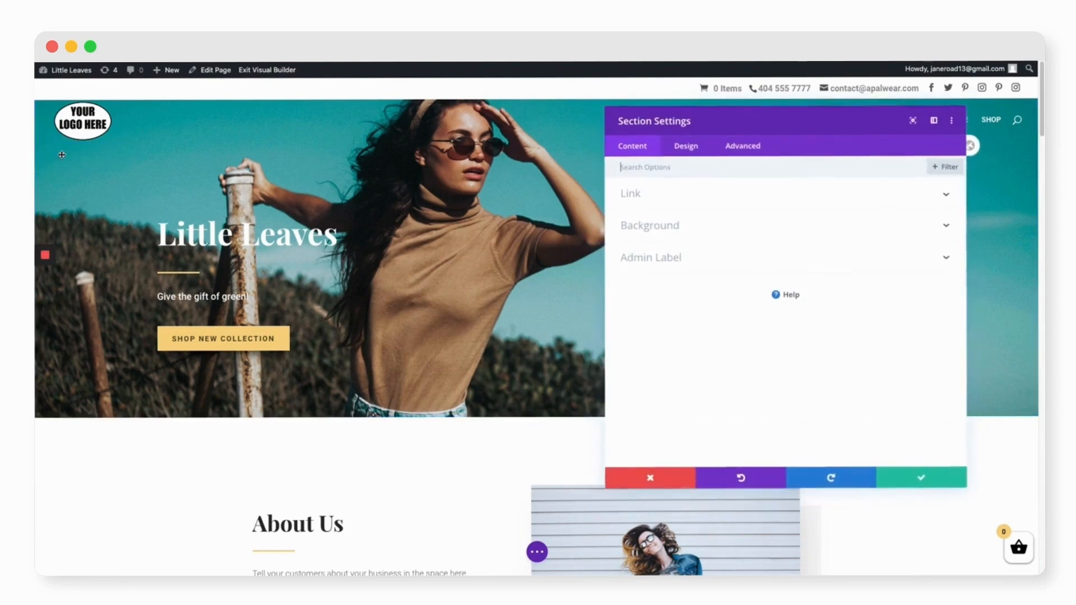
click(945, 228)
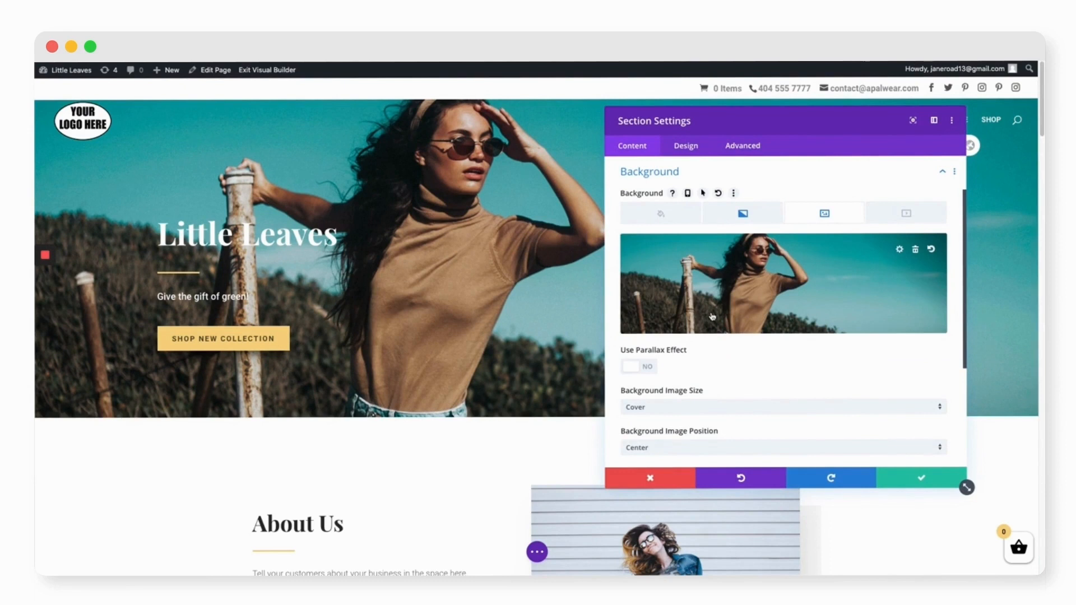
click(915, 249)
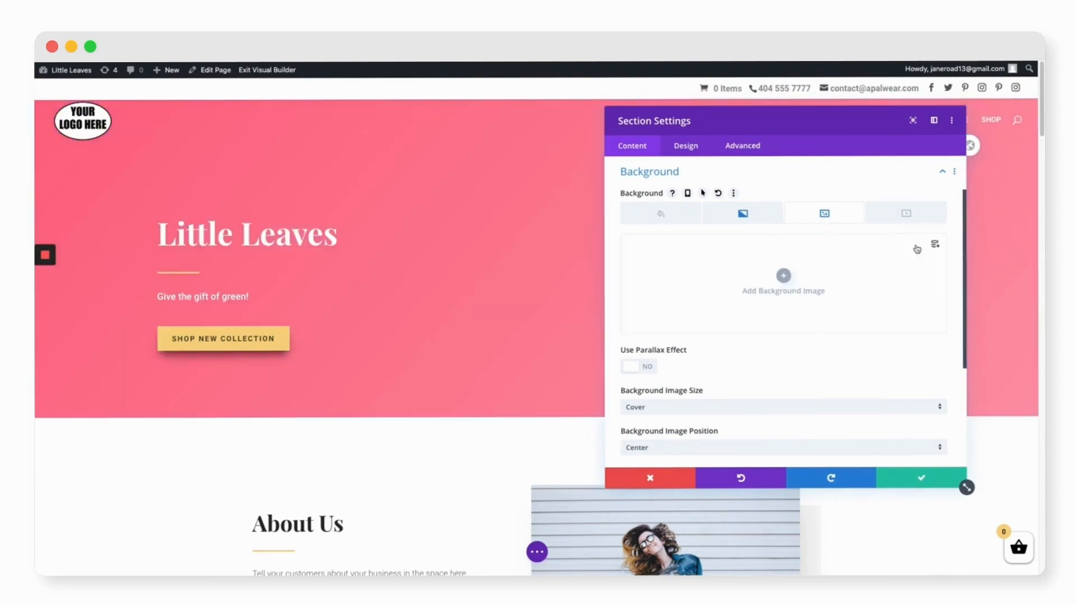
click(783, 278)
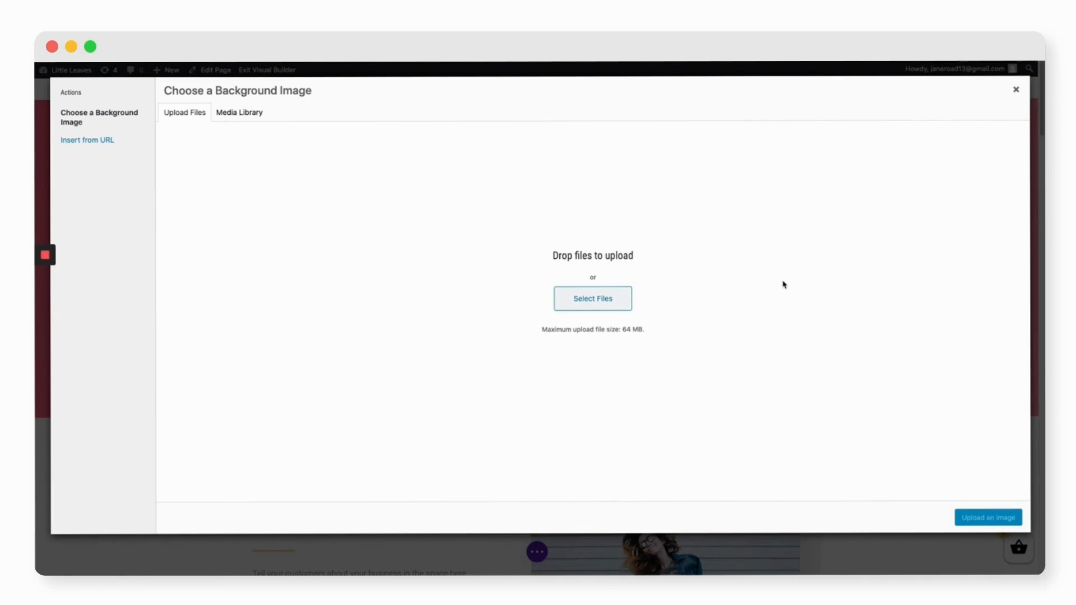
drag(773, 402, 704, 375)
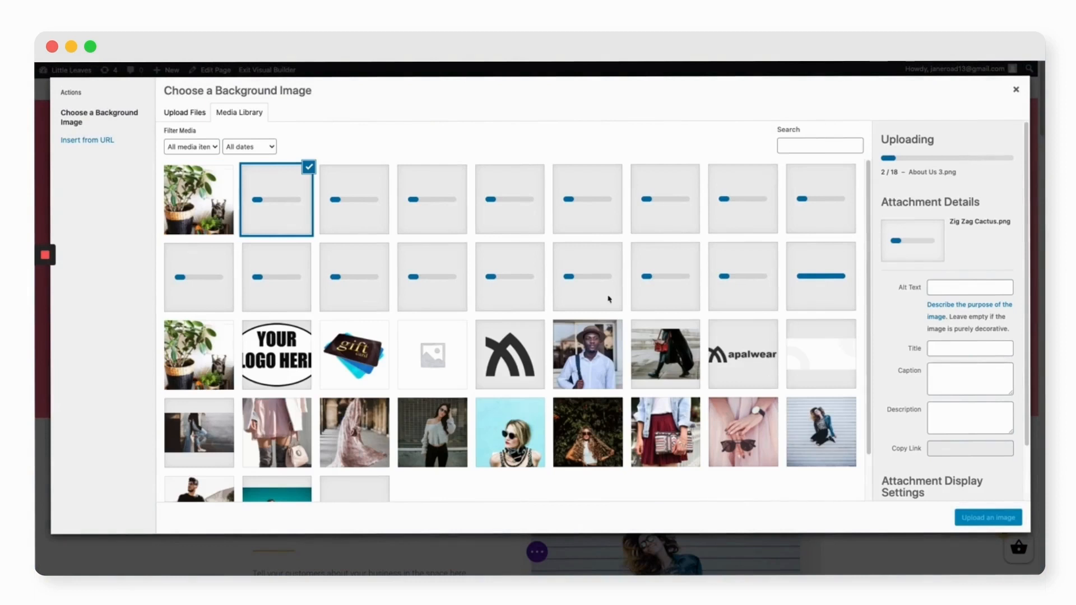
mouse_move(609, 573)
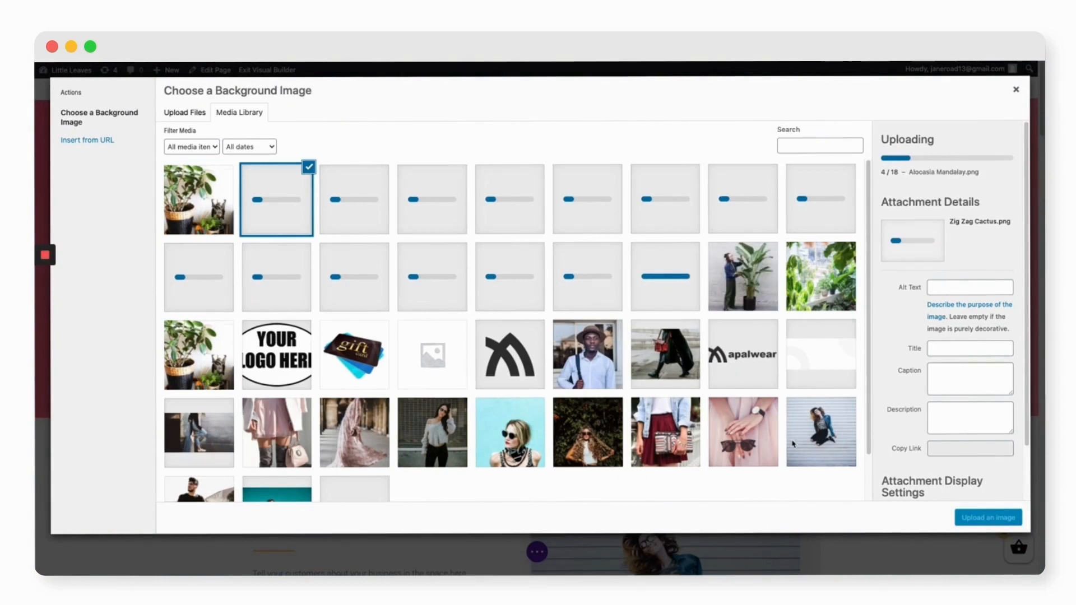
click(833, 429)
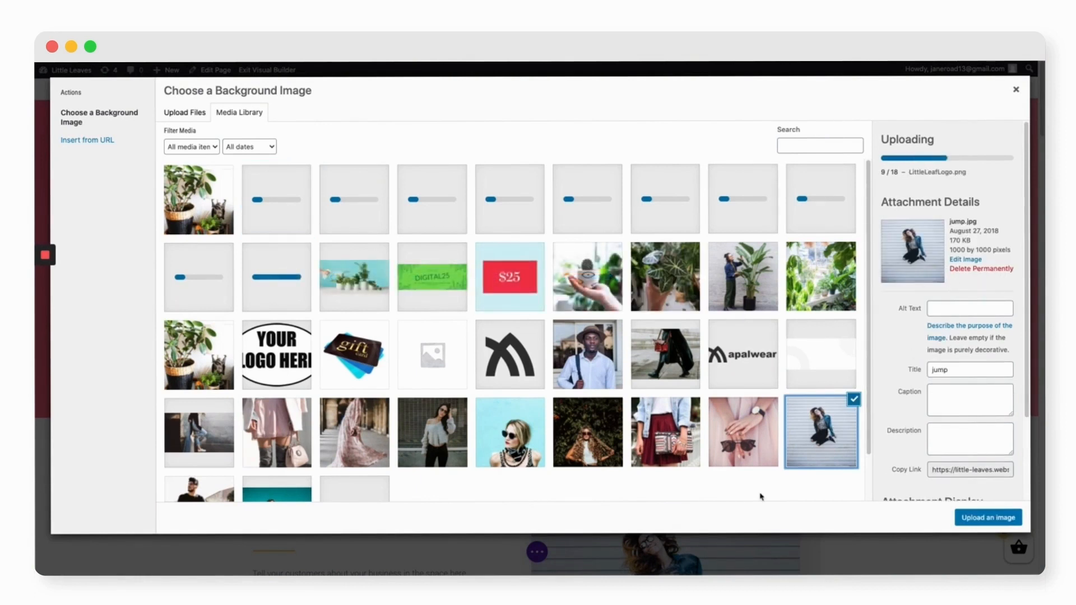
click(370, 294)
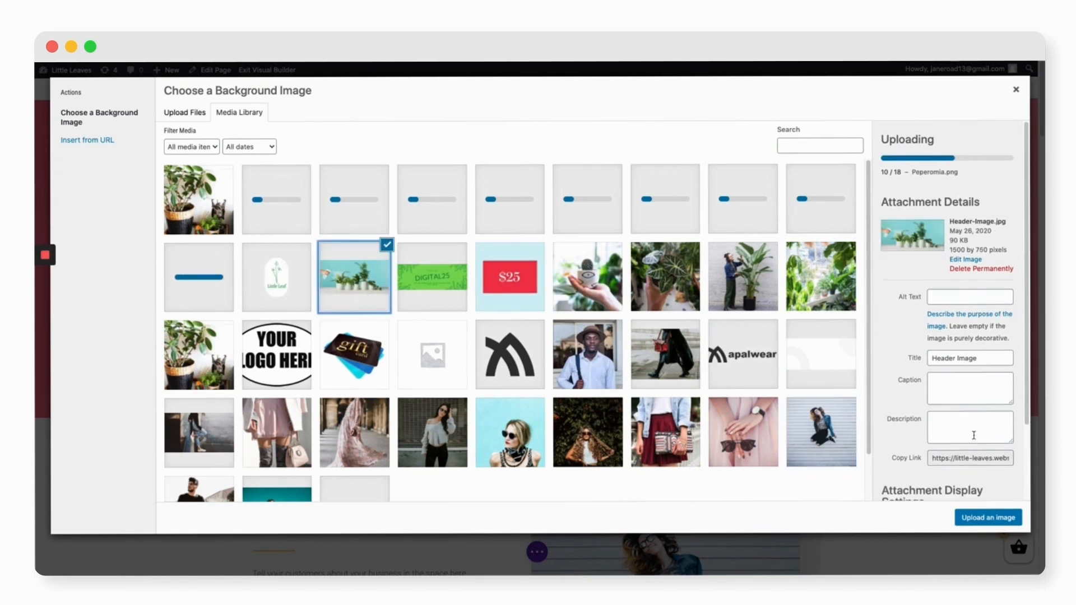
click(1006, 518)
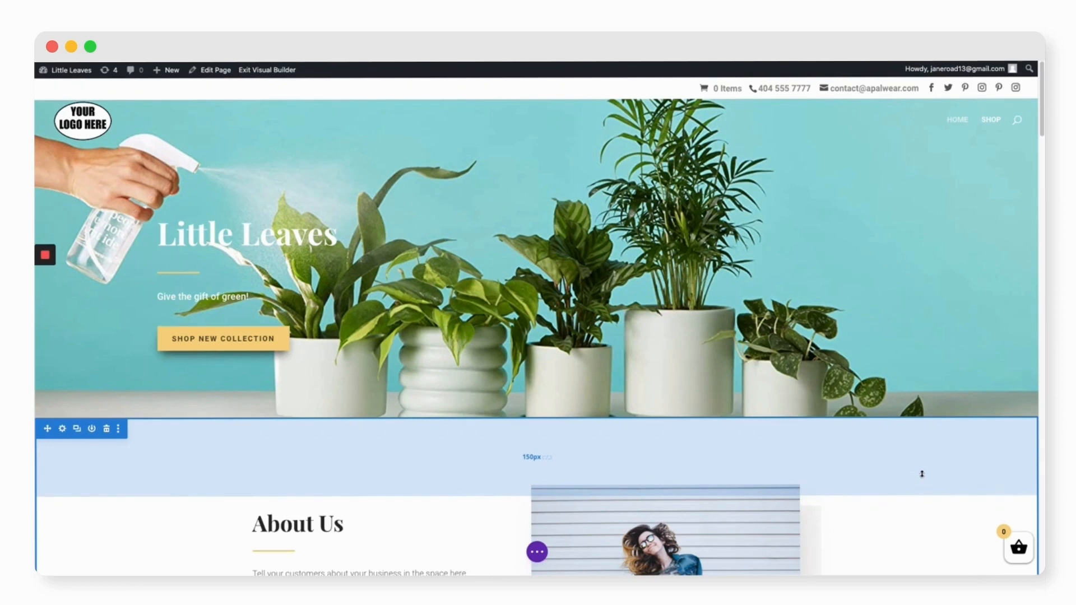
Swap the About Us photo for About-Us-Image.png, showing a woman beside a tall potted plant
scroll(905, 488, down, 5)
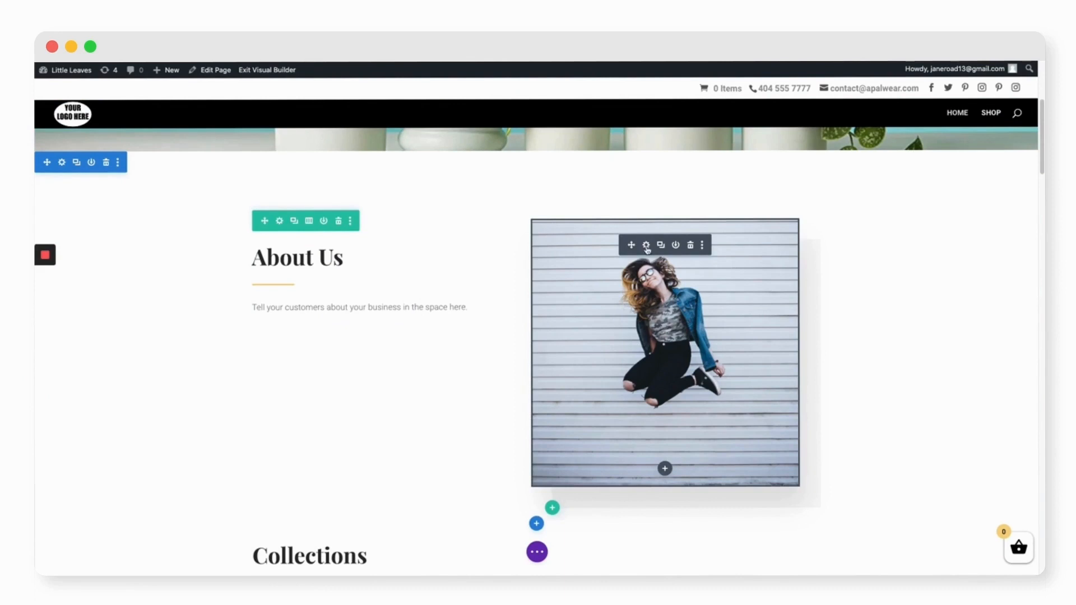
click(660, 338)
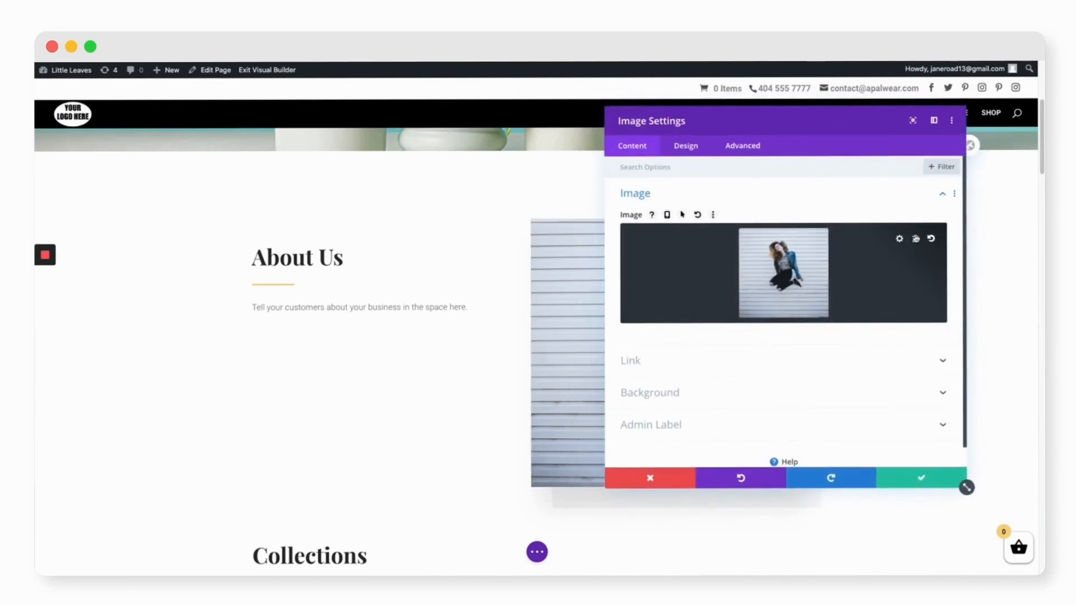
click(916, 239)
click(784, 263)
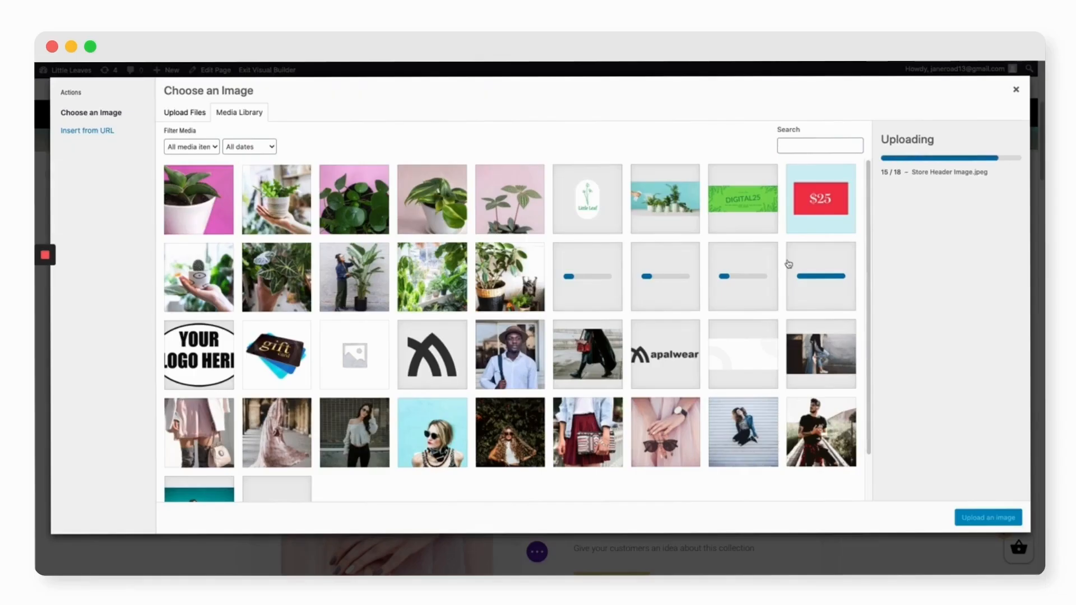
click(359, 290)
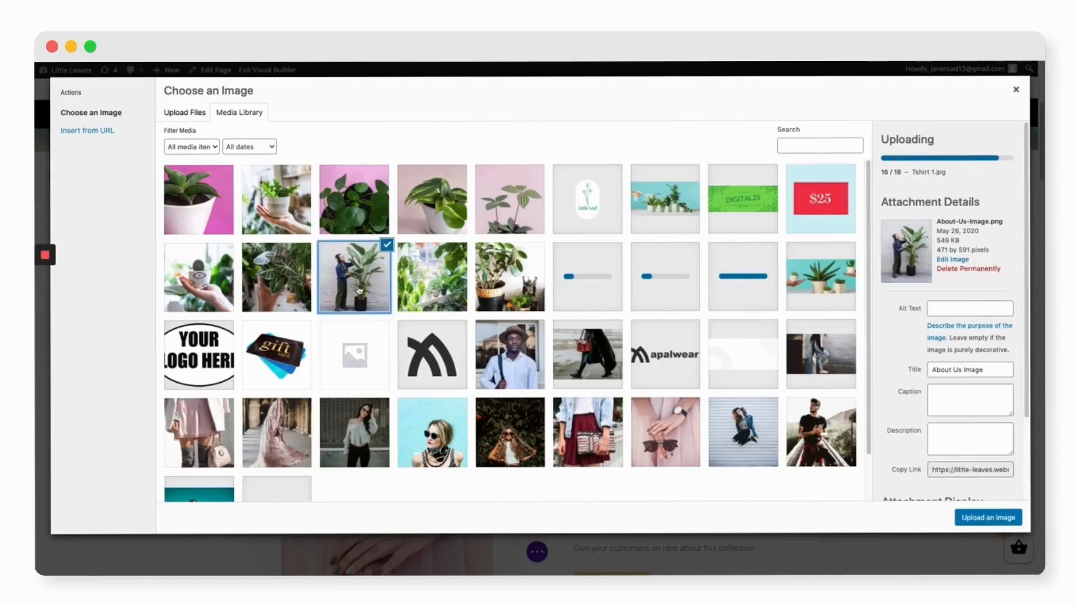
click(989, 516)
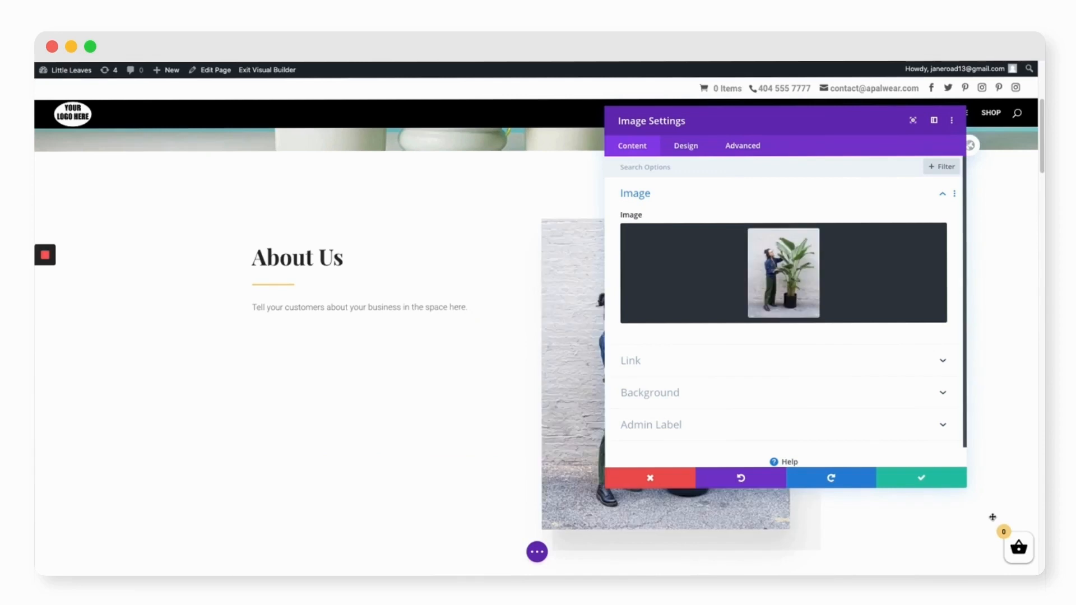
click(948, 485)
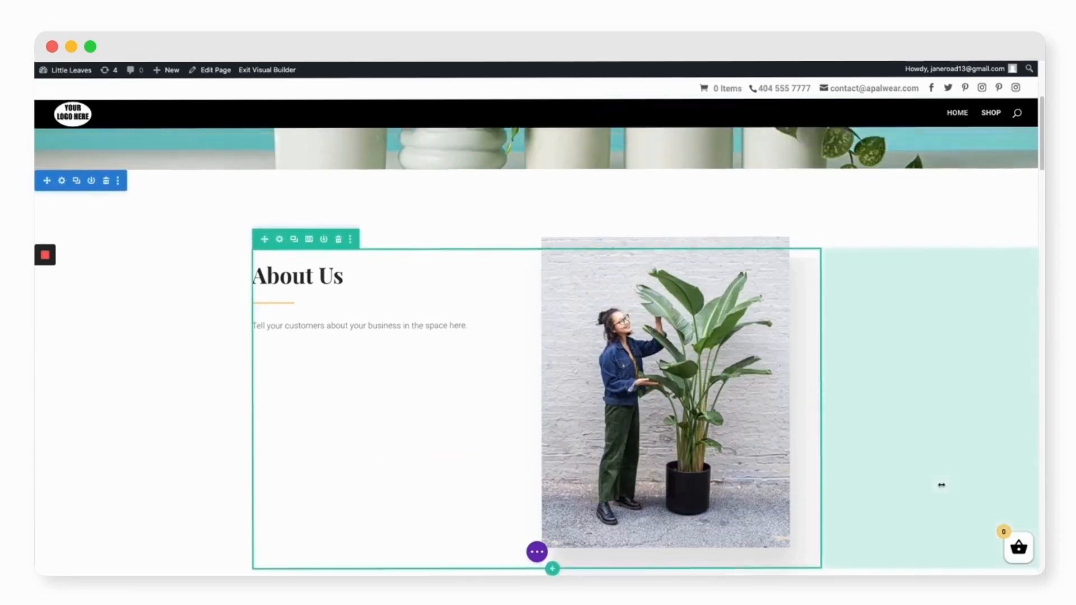
Save the homepage changes
scroll(964, 448, up, 5)
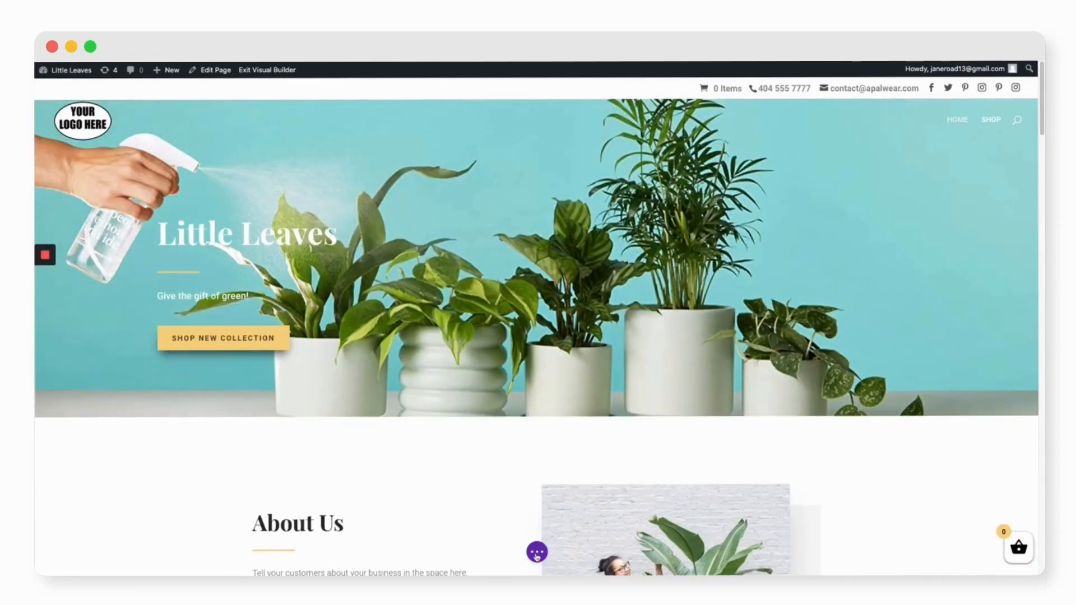
click(537, 553)
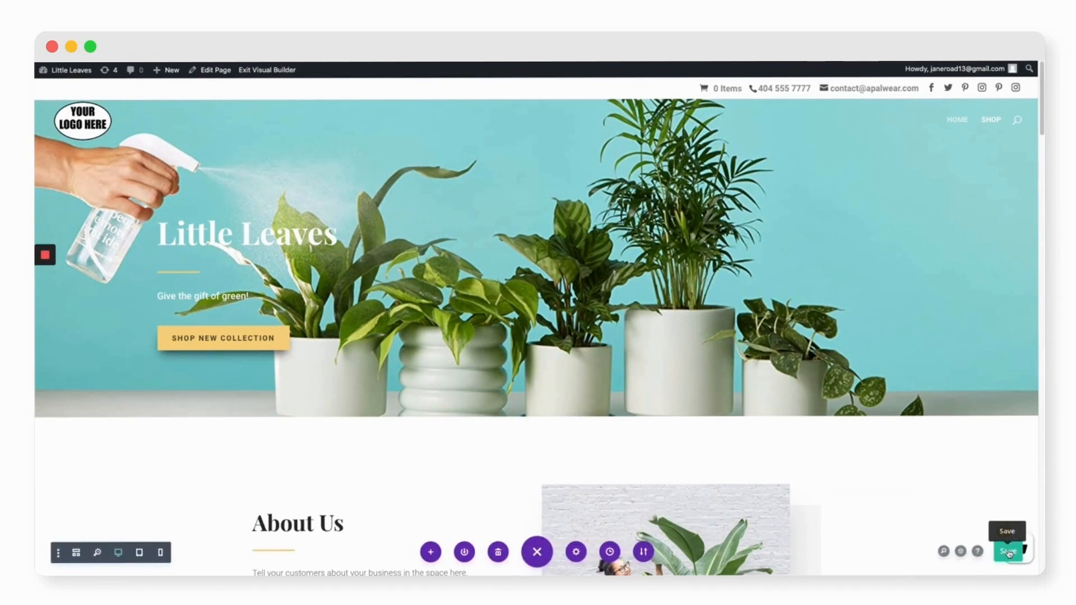
click(1008, 553)
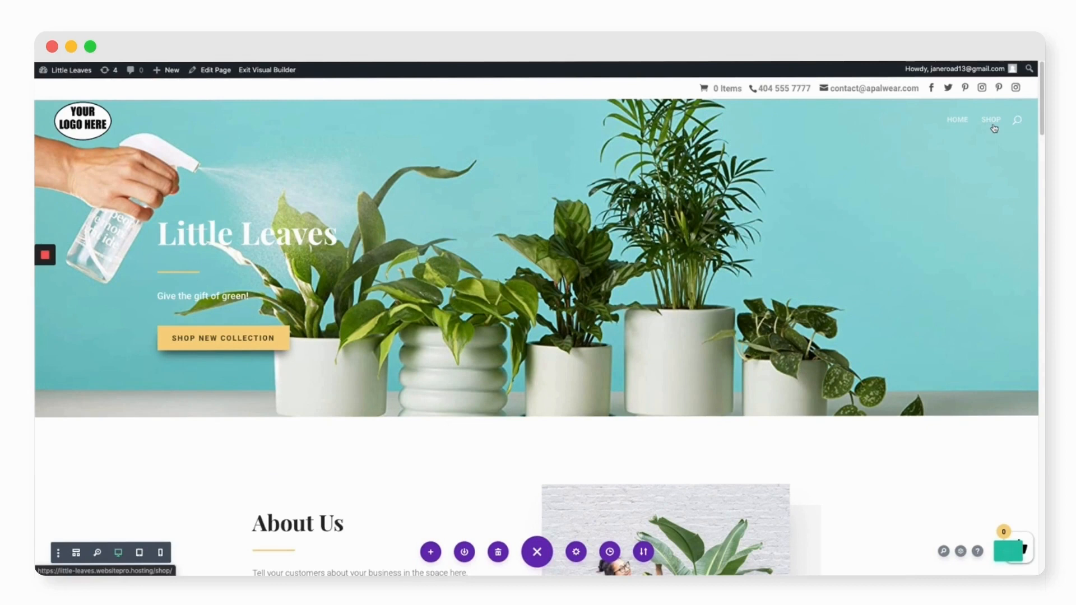
Exit the builder, view the Shop page, and go to the Little Leaves WordPress Dashboard
click(269, 70)
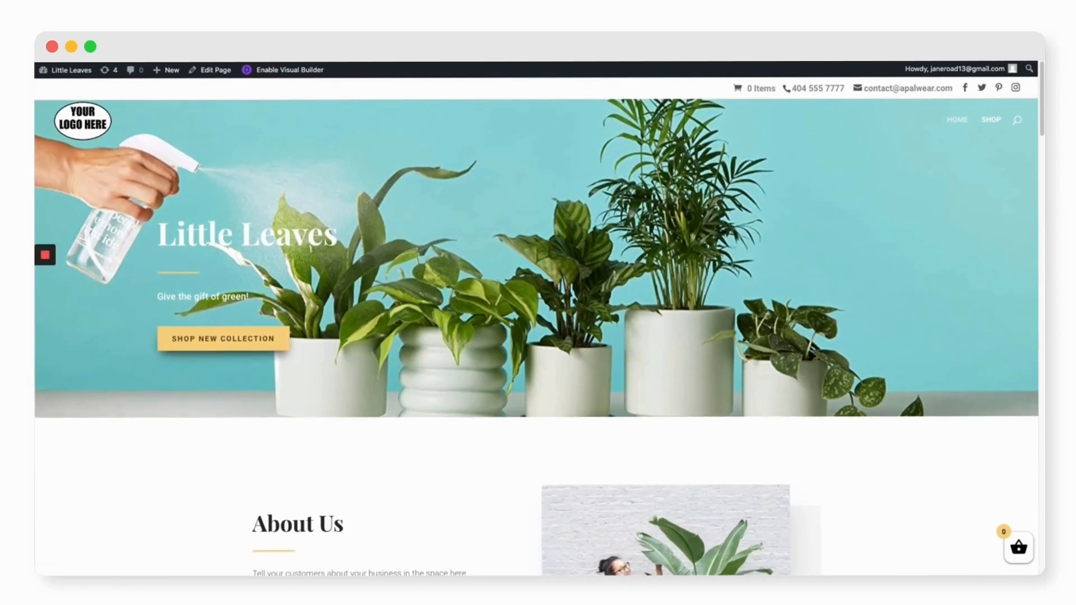
click(988, 121)
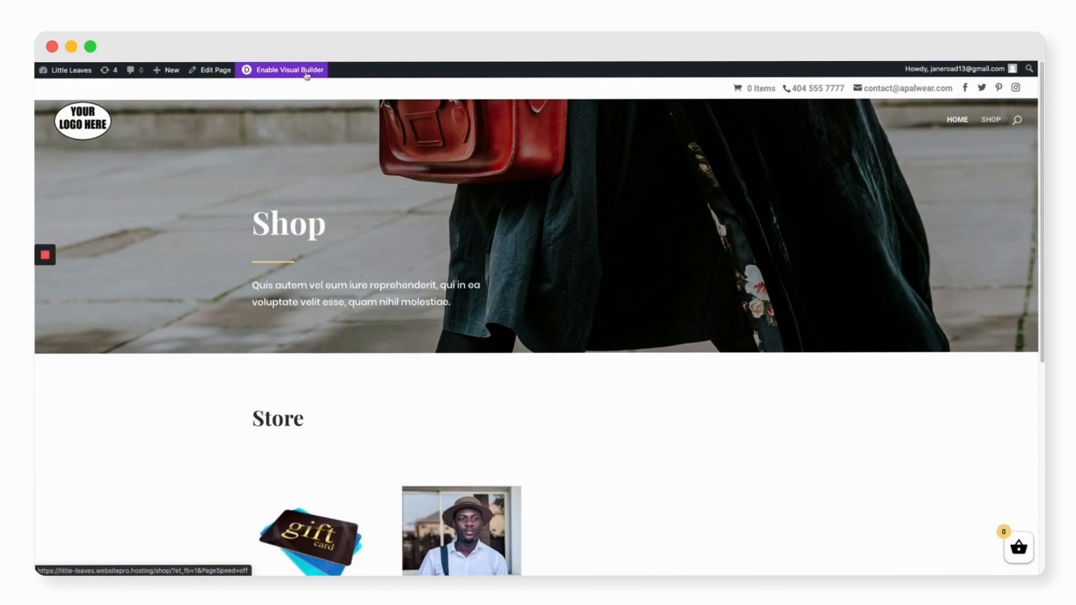
click(306, 76)
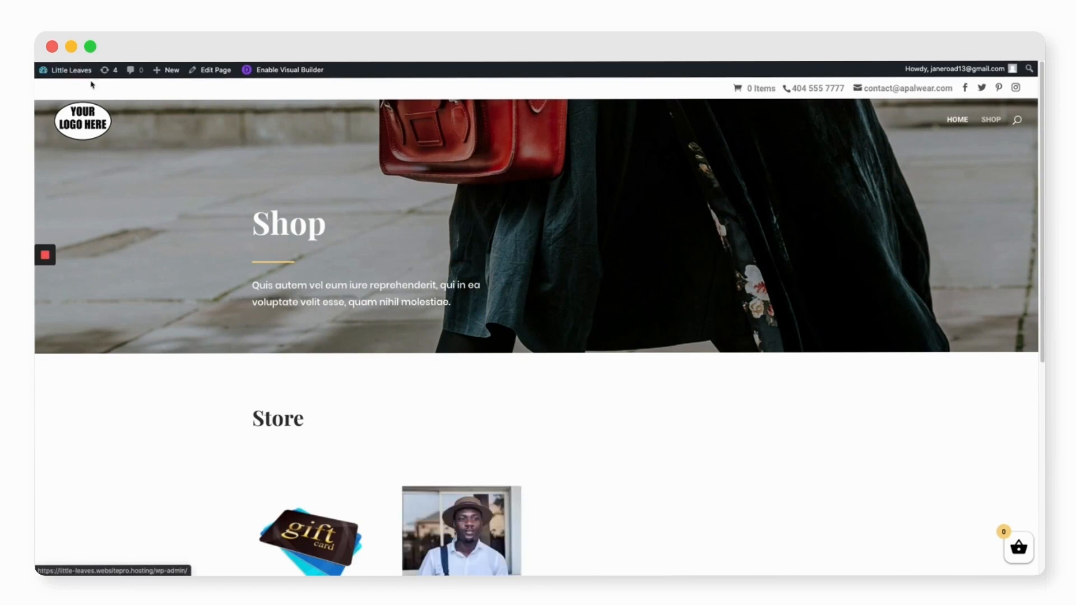
click(72, 73)
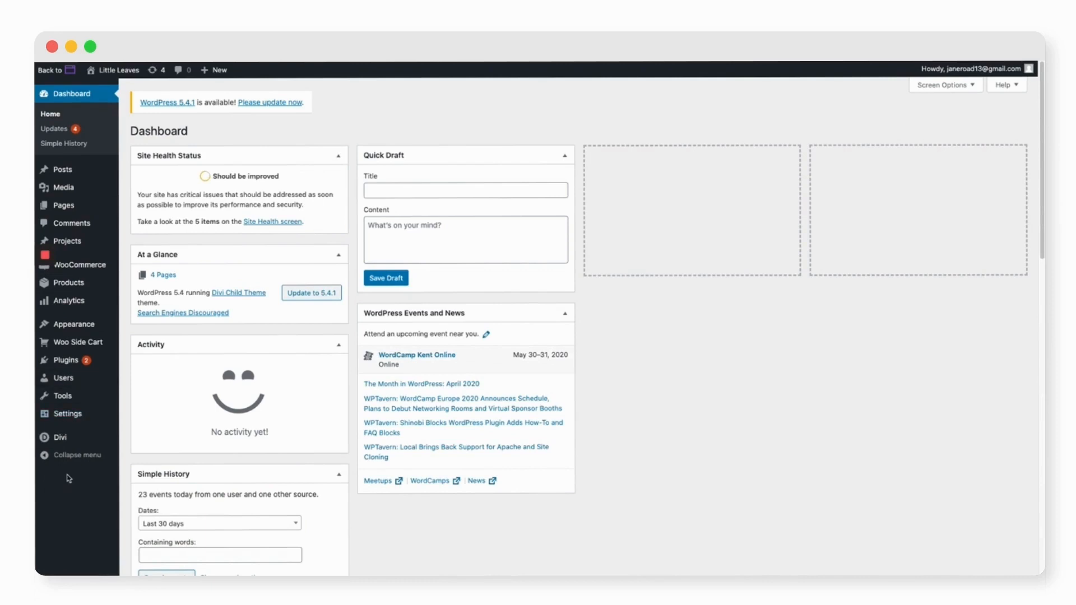
Set LittleLeafLogo as the Divi site logo, save Theme Options, and go to the Theme Customizer
mouse_move(75, 444)
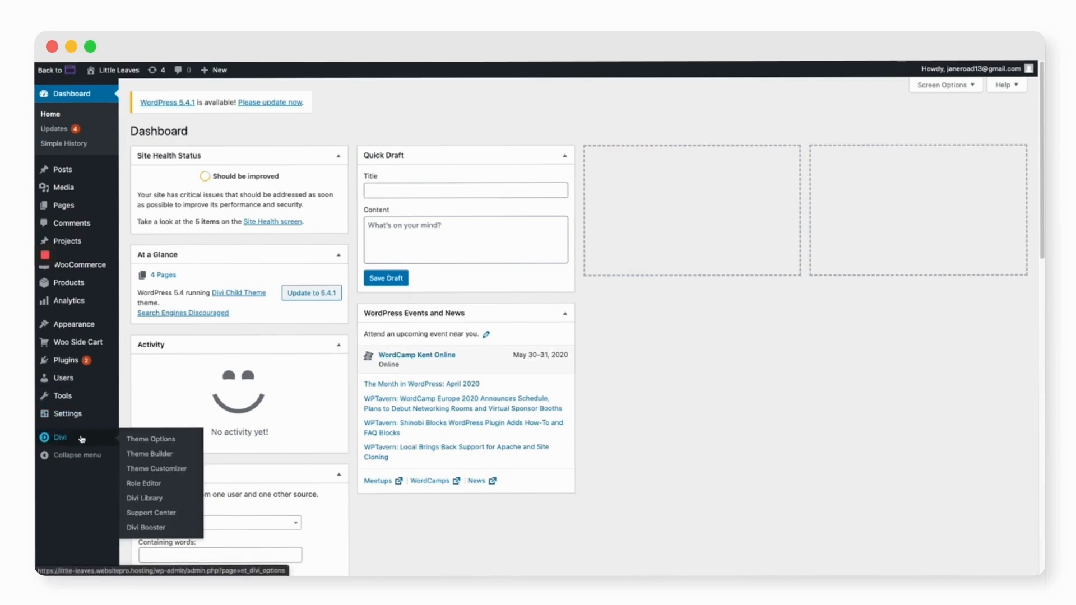
click(57, 438)
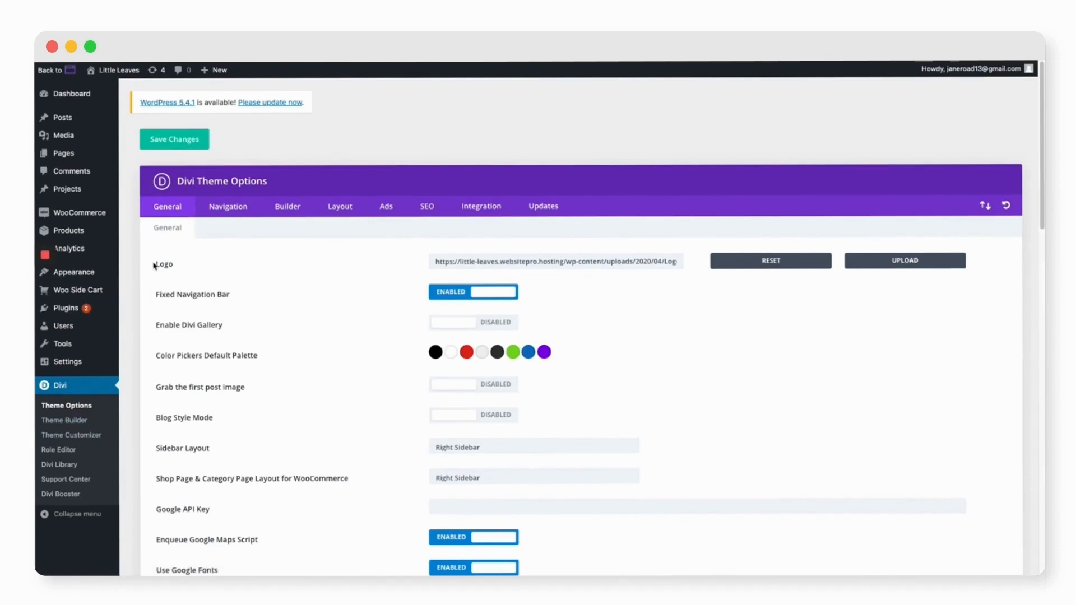
drag(152, 267, 958, 274)
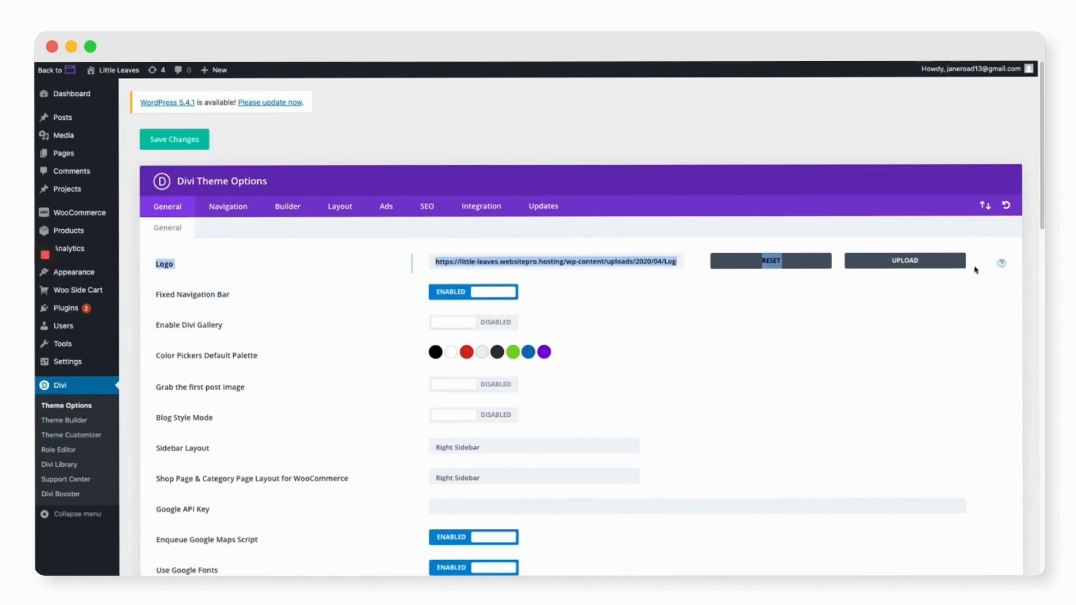
click(701, 272)
click(887, 267)
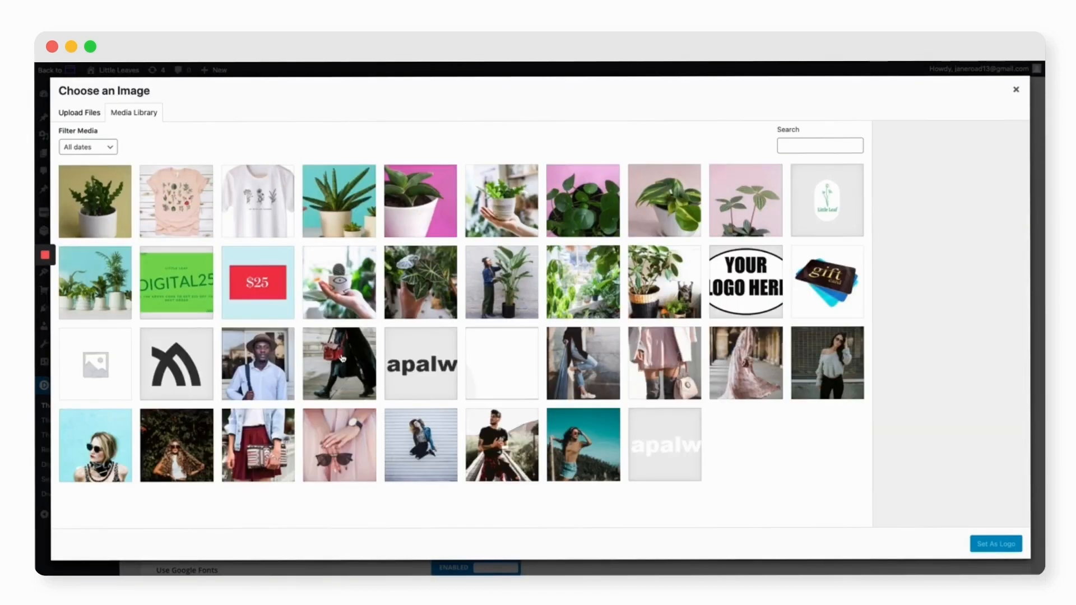
click(863, 198)
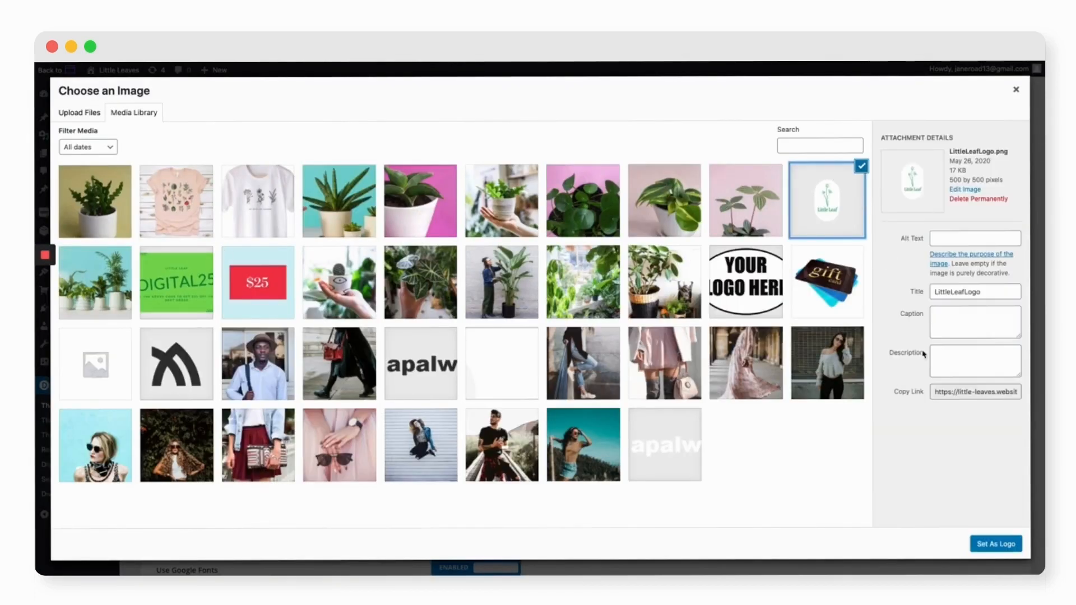
click(996, 544)
scroll(406, 331, down, 20)
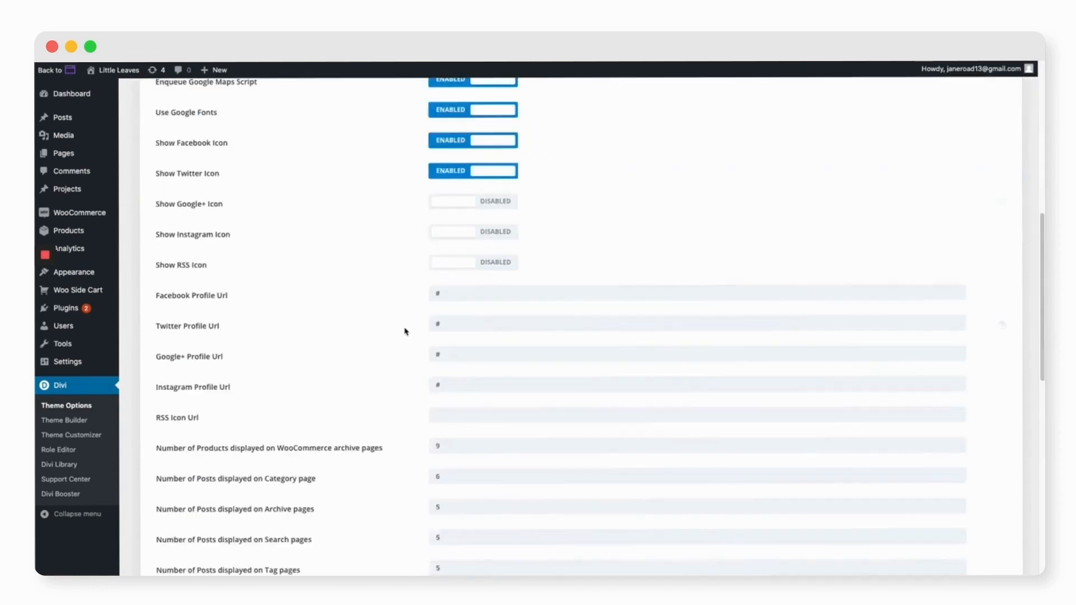
click(193, 530)
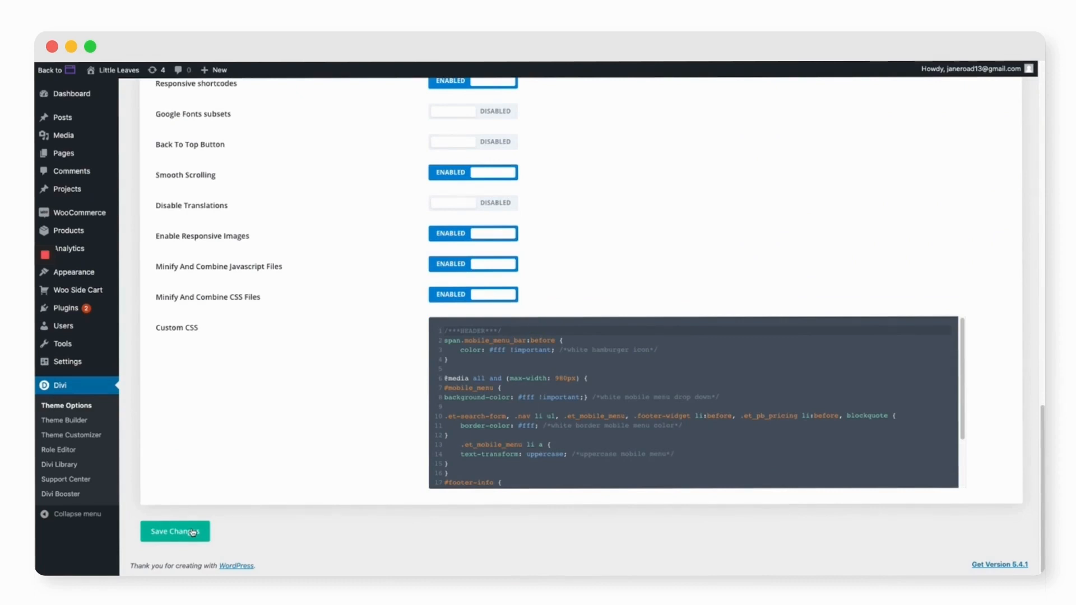
click(76, 437)
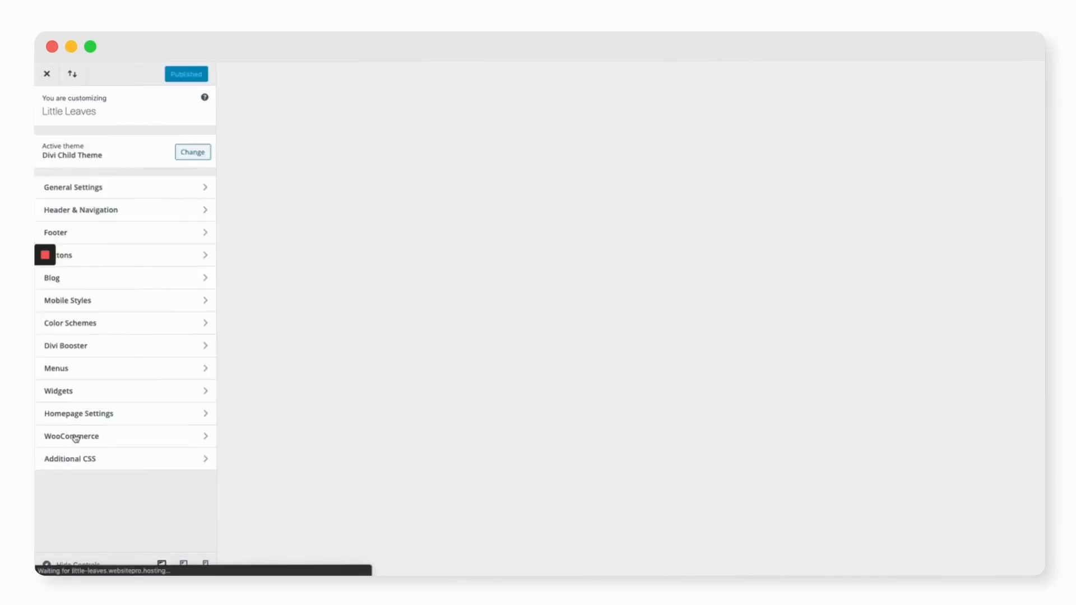
Replace the header's phone number and contact e-mail with the store's new details, publish, and close
click(106, 209)
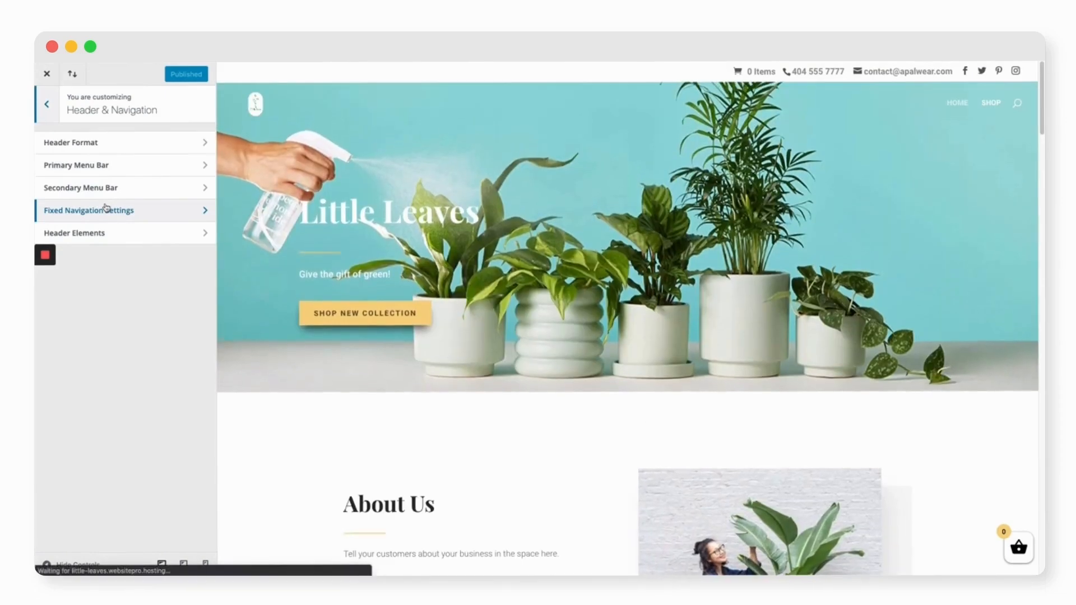
click(112, 243)
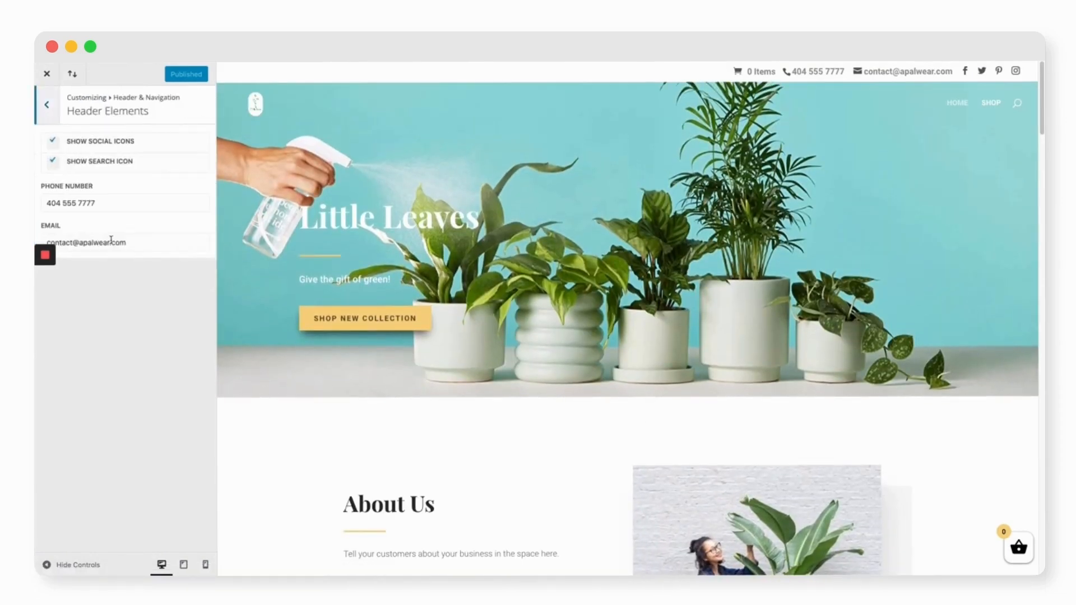
triple_click(128, 203)
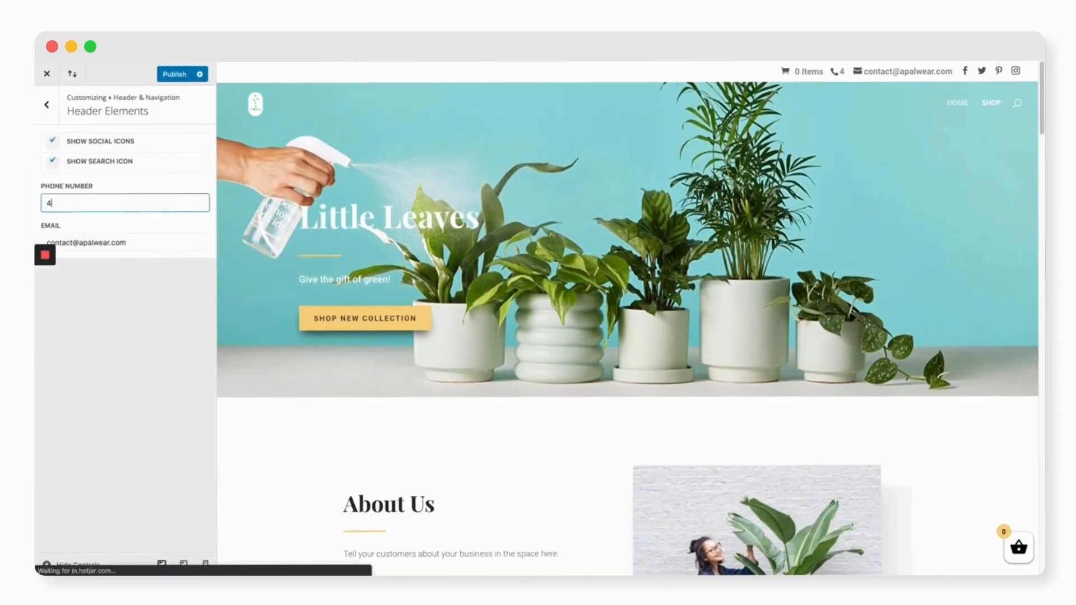
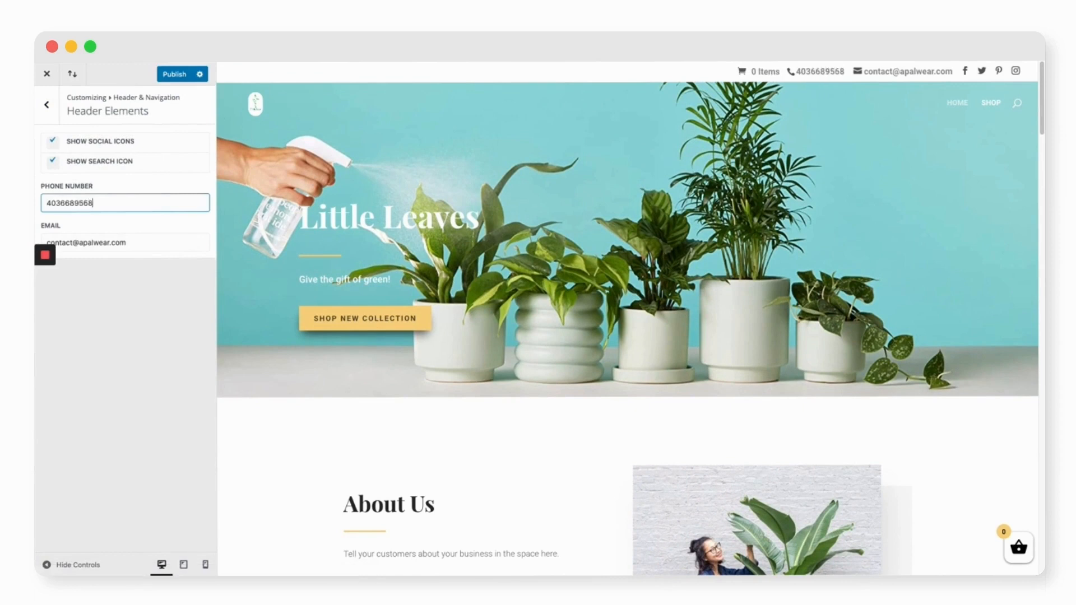
triple_click(144, 243)
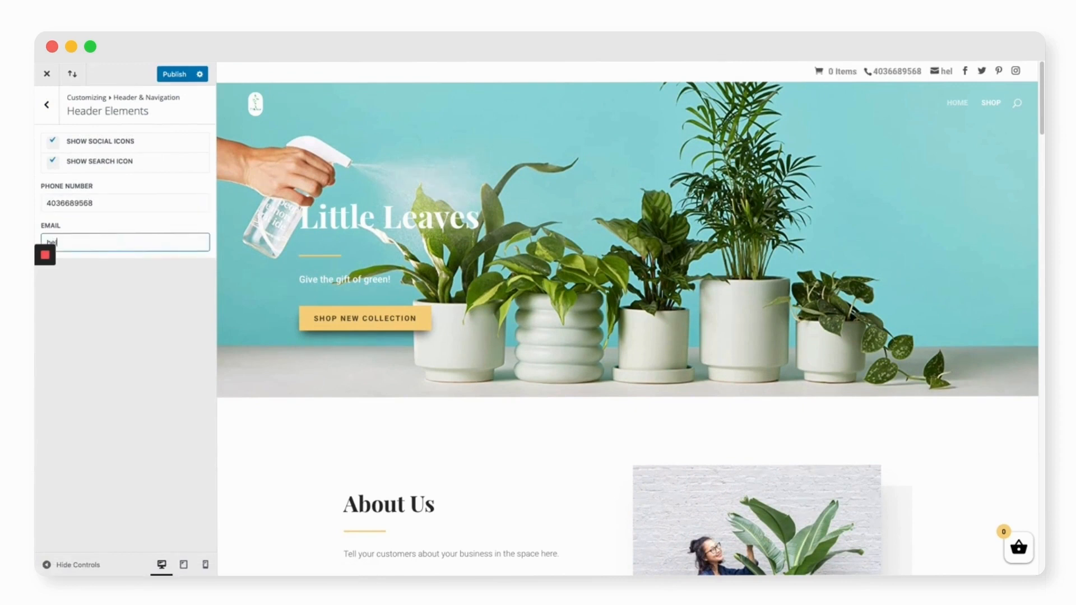
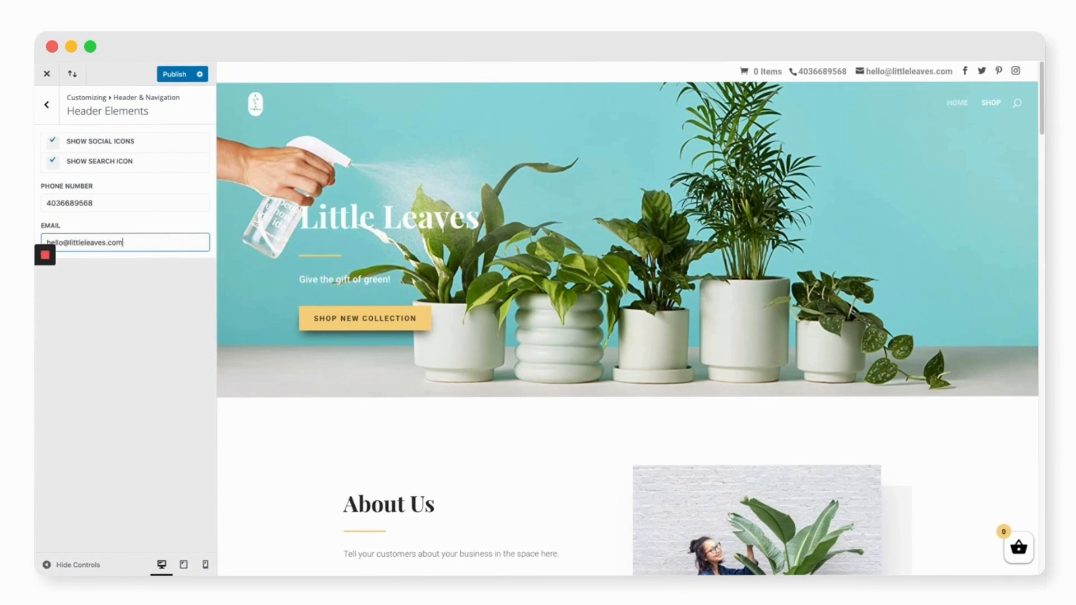
click(177, 289)
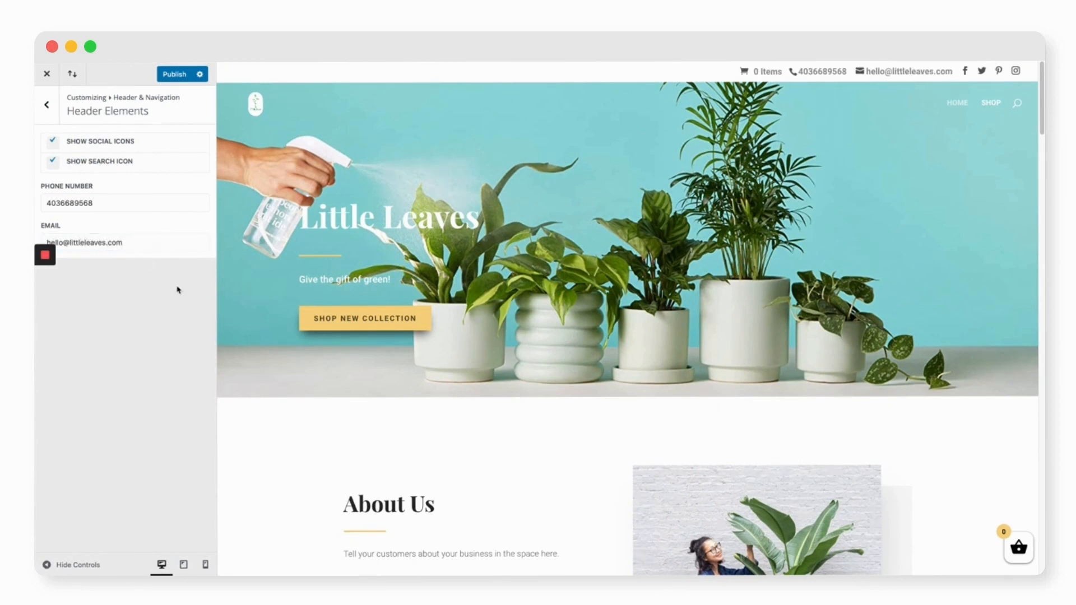
click(173, 75)
click(45, 76)
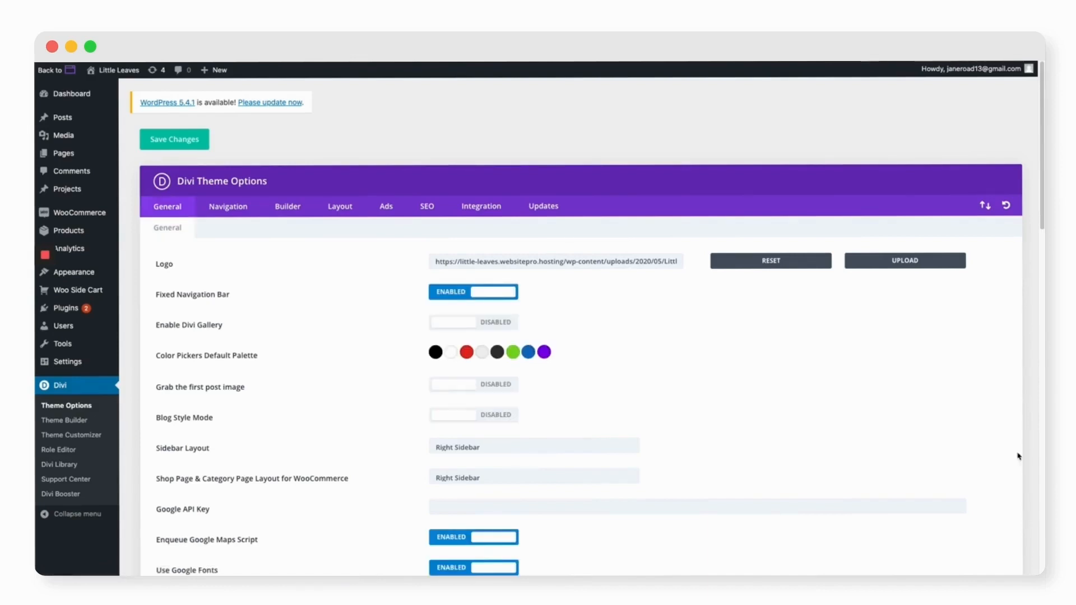
Launch the store setup wizard from the Setup wizard section of WooCommerce Settings Help
mouse_move(73, 219)
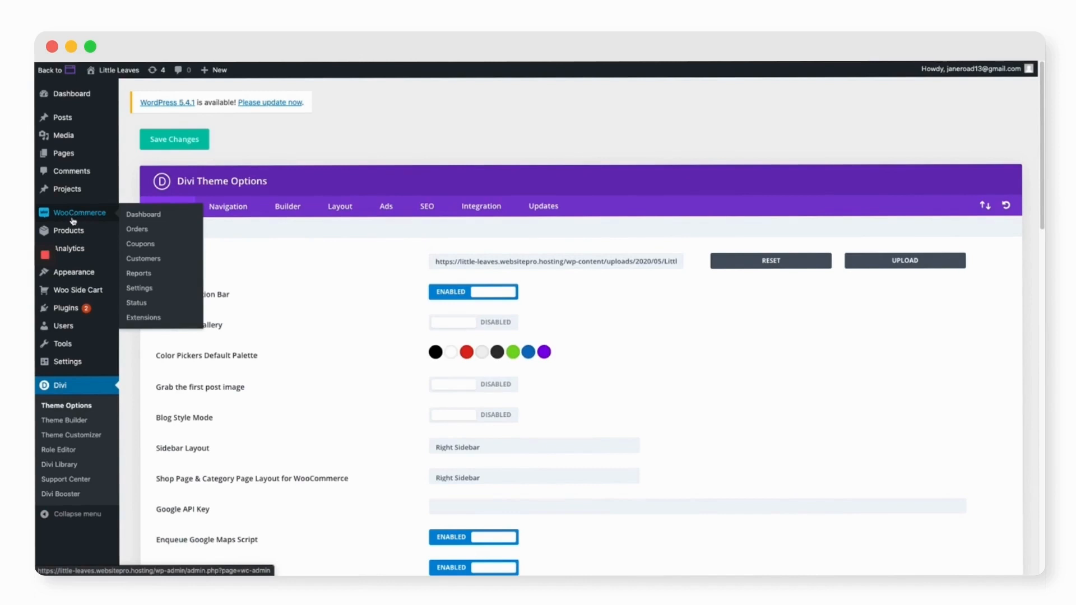
click(73, 220)
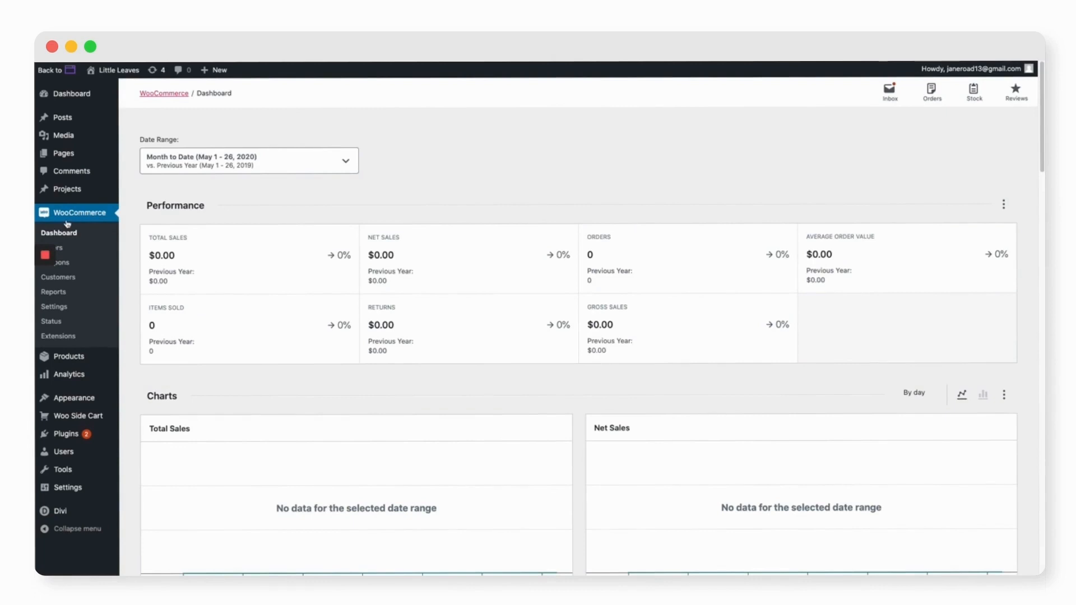
click(54, 307)
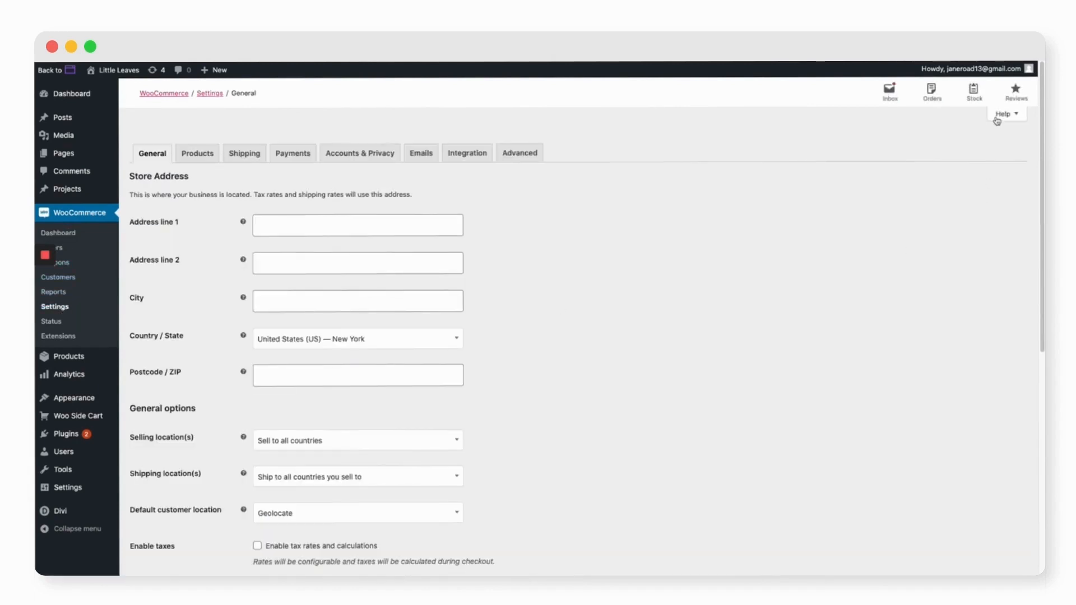
click(1002, 119)
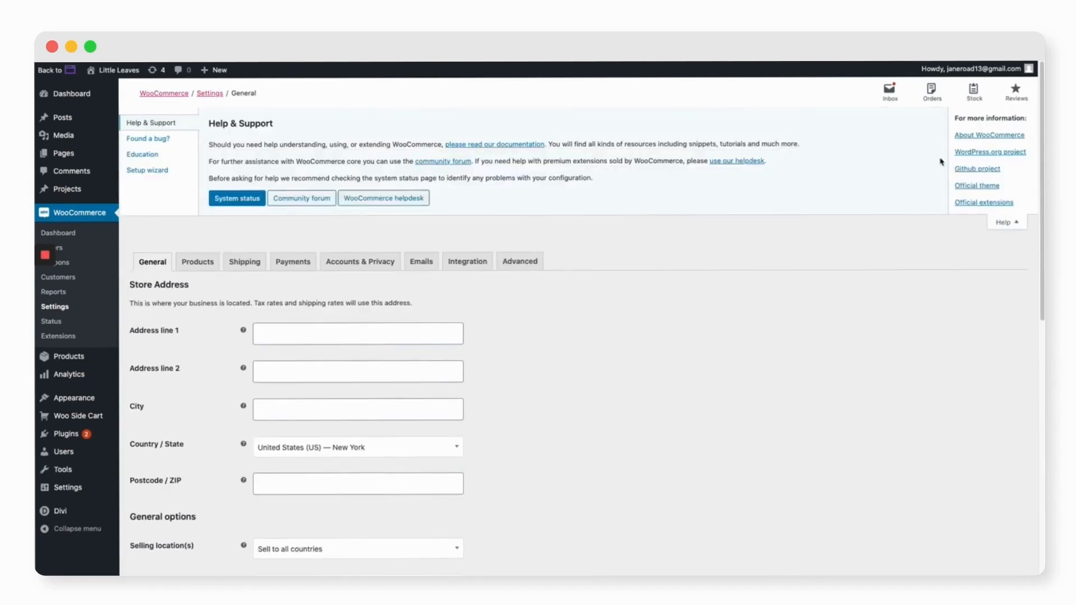
click(162, 171)
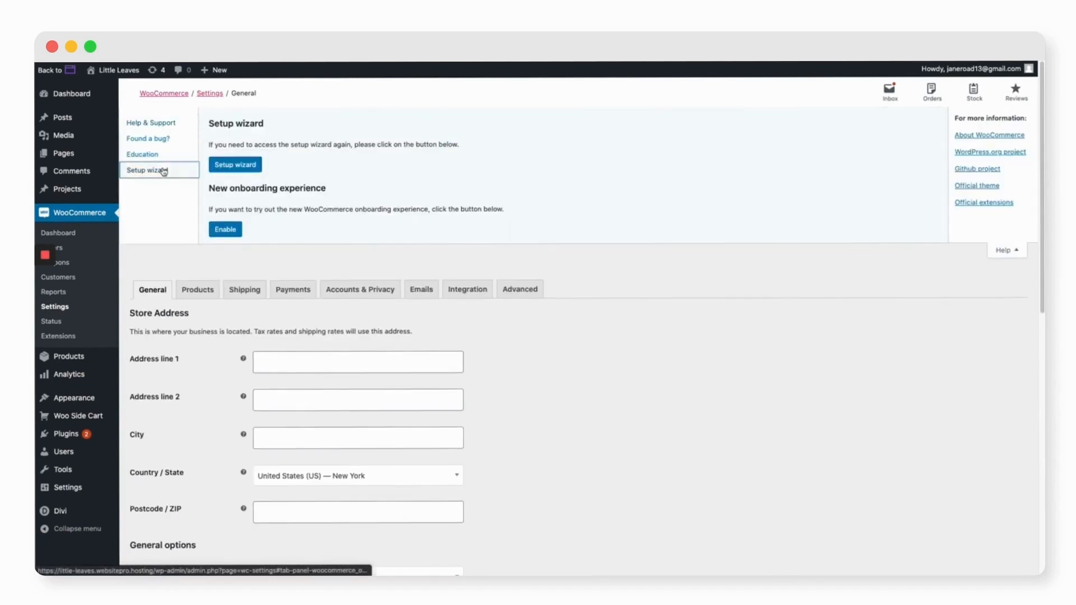
click(234, 169)
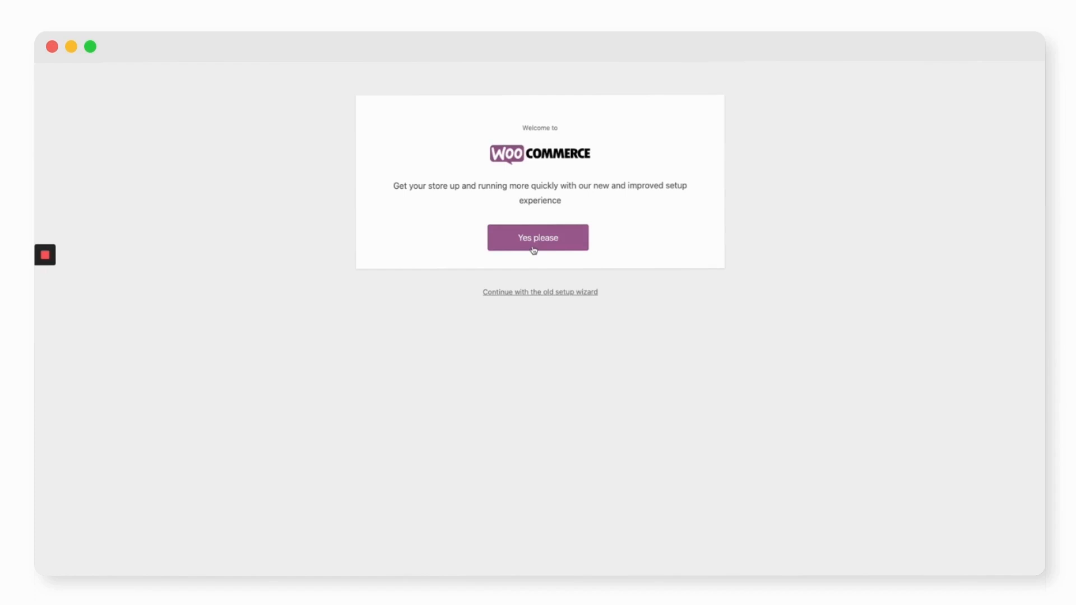
Accept the new setup experience and activate Jetpack & WooCommerce Services
click(534, 250)
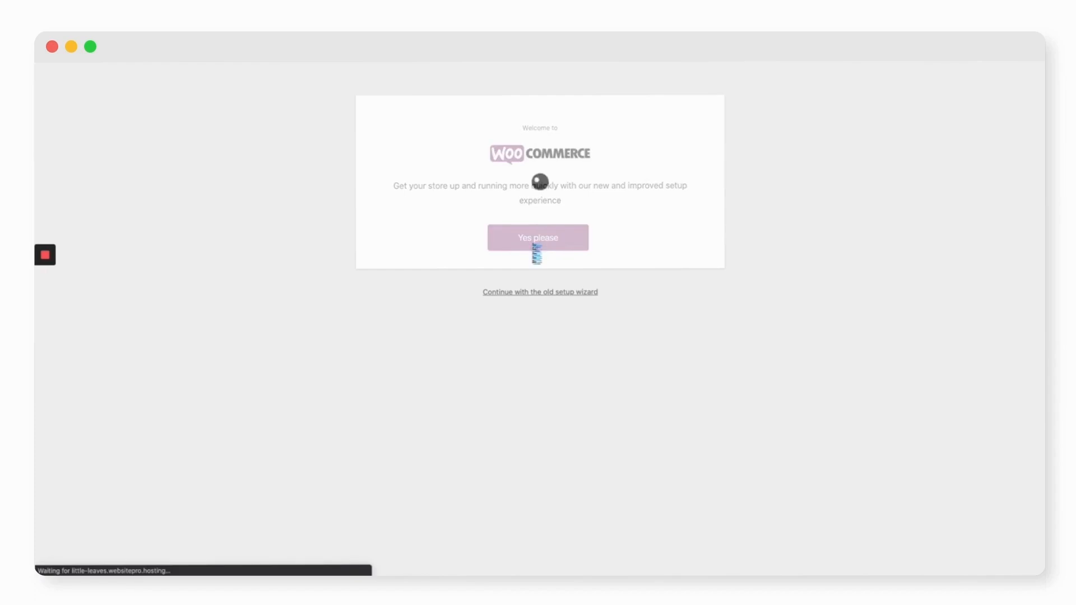
scroll(704, 320, down, 3)
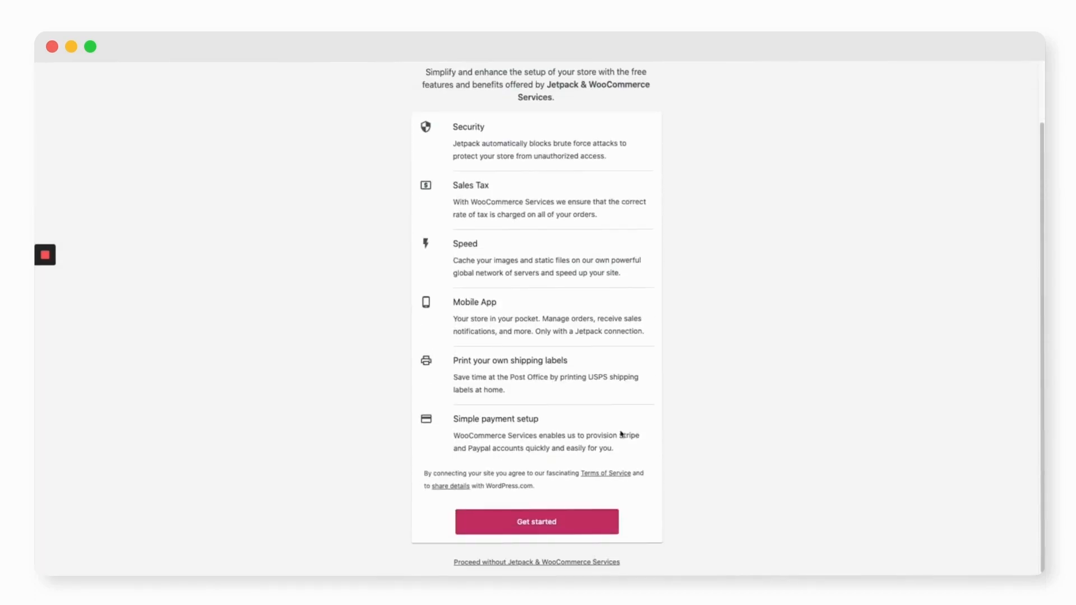
click(533, 523)
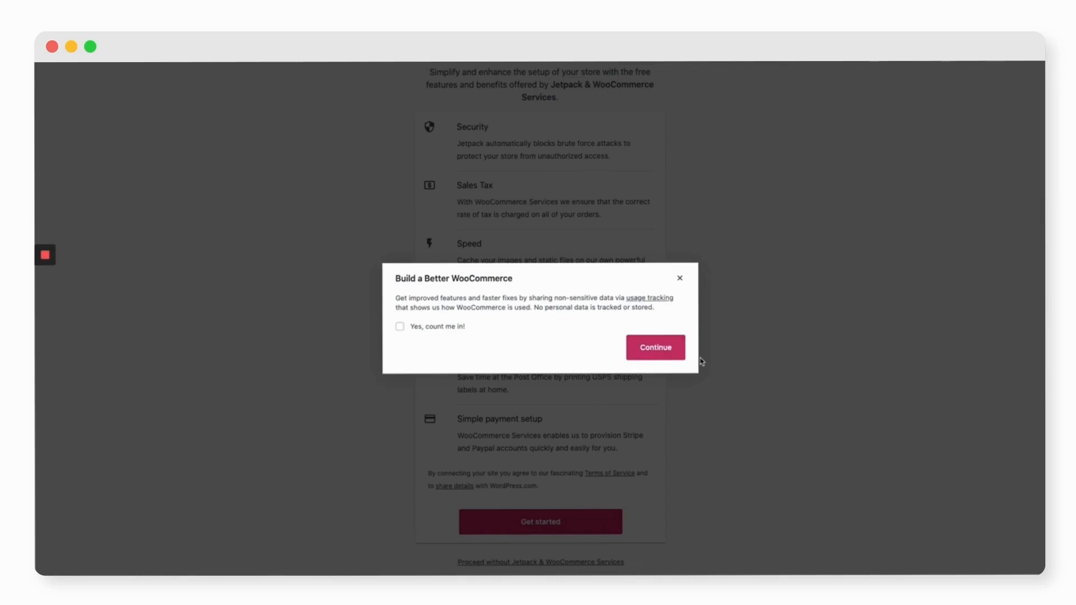
click(654, 348)
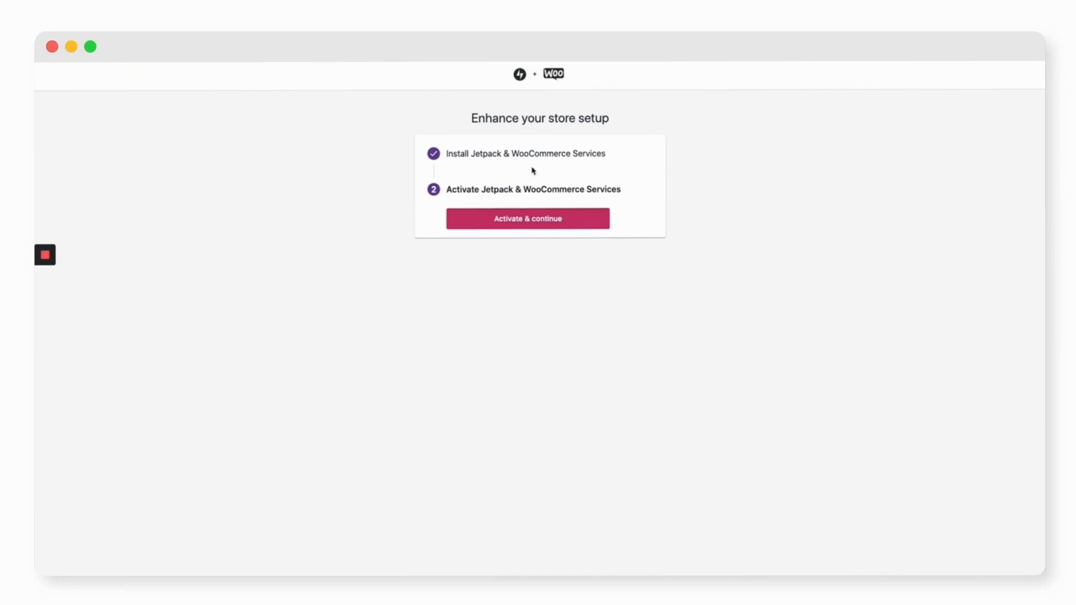
click(538, 225)
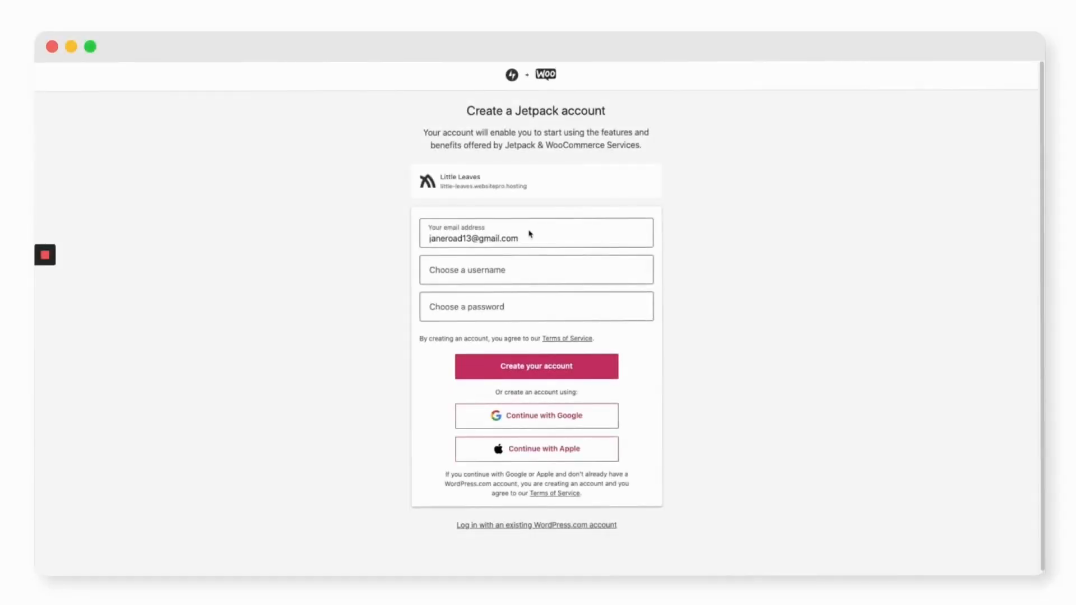
Create the Jetpack account with a username and password and approve connecting the store
click(510, 270)
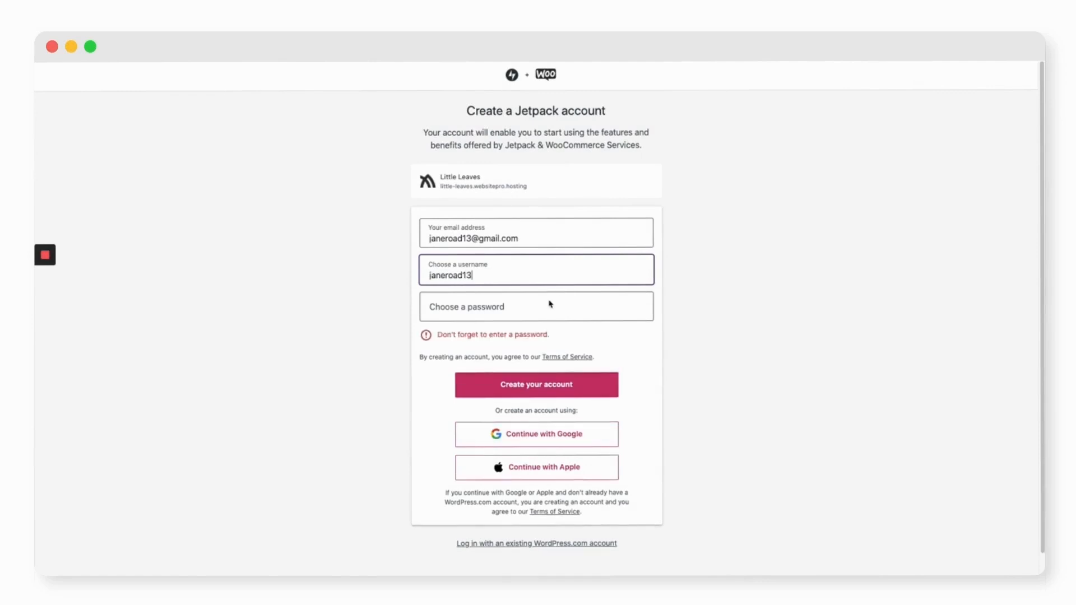
click(544, 307)
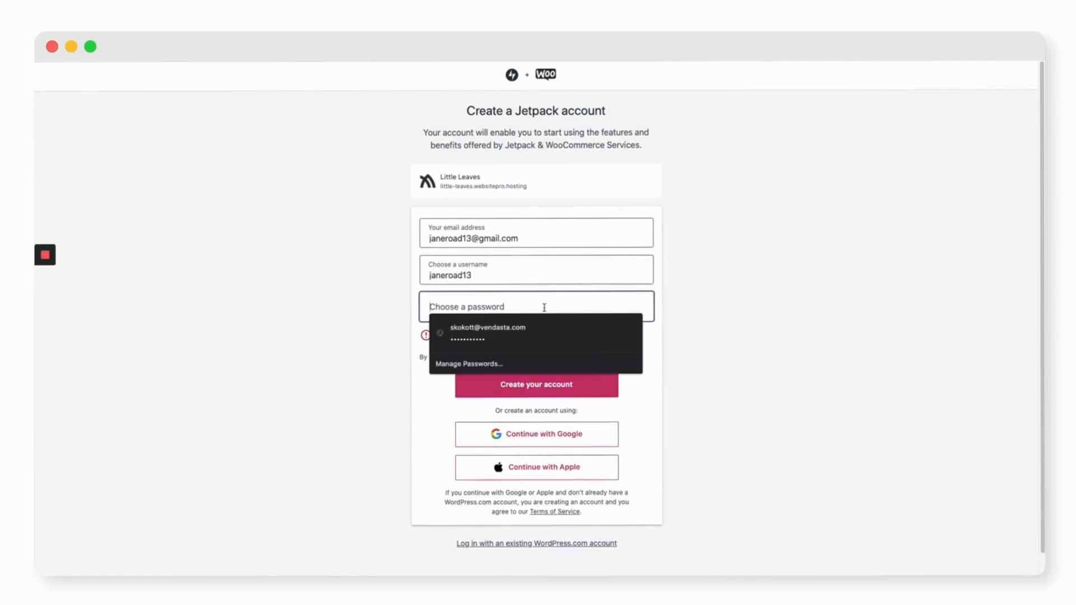
text(•••••••••)
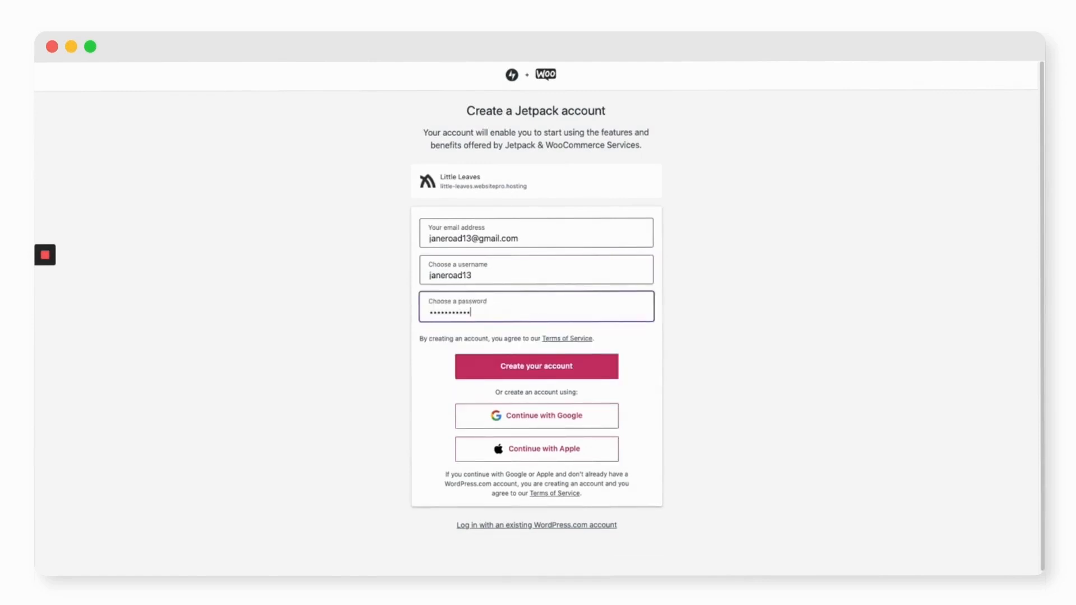
click(586, 376)
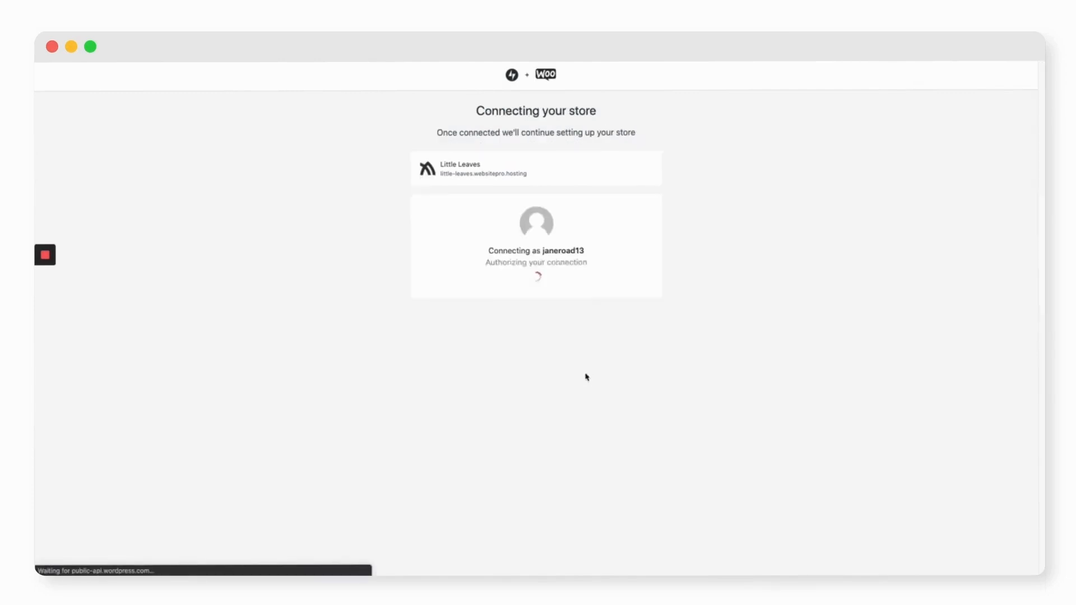
click(548, 305)
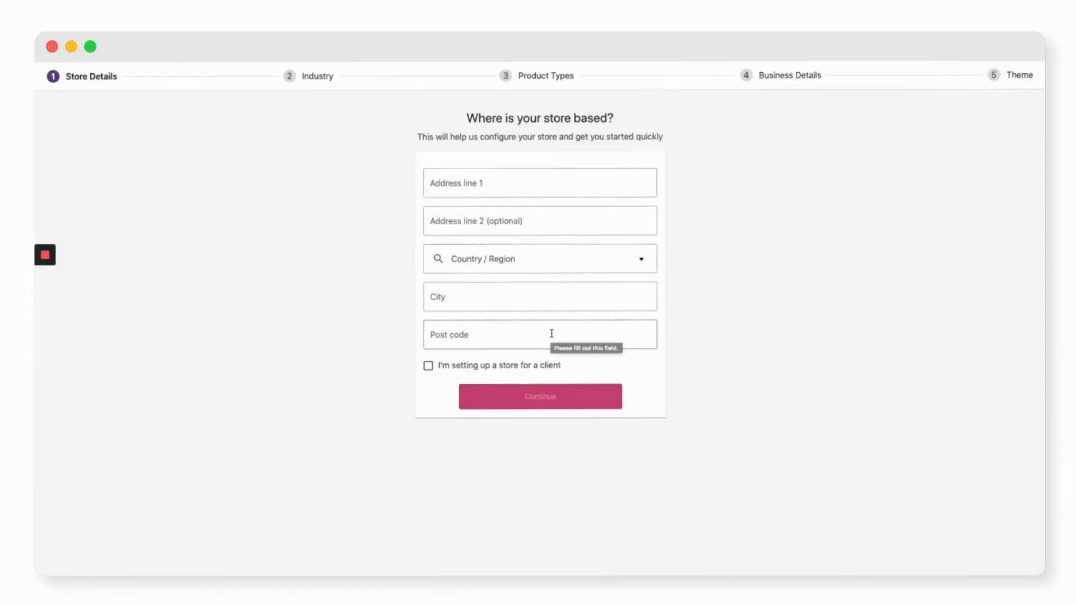
Fill the store address from a saved address and set the industry to Other: 'Plants'
click(507, 183)
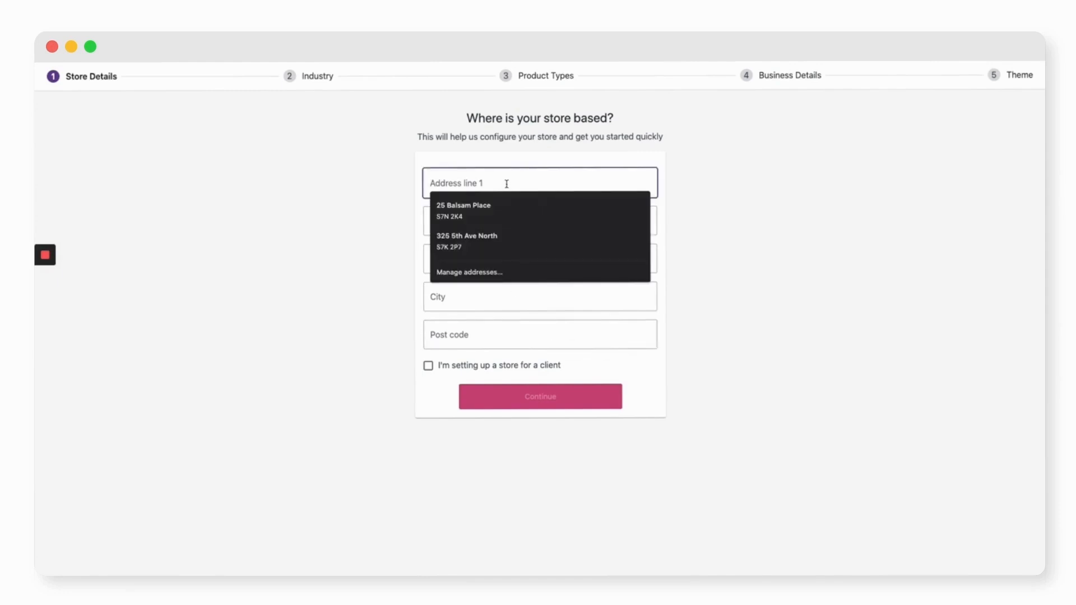
click(465, 210)
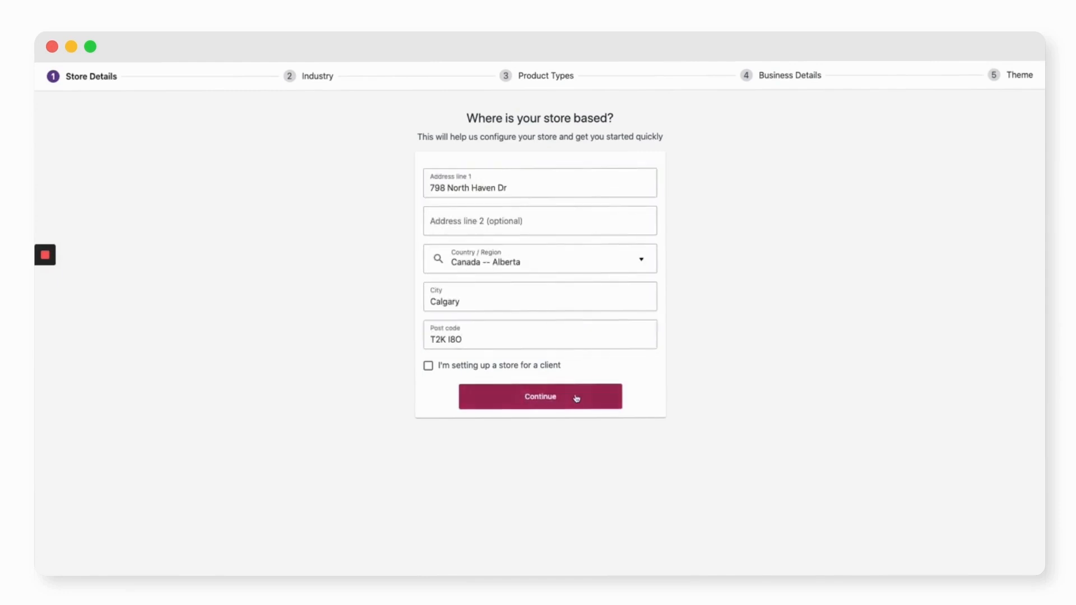
click(577, 397)
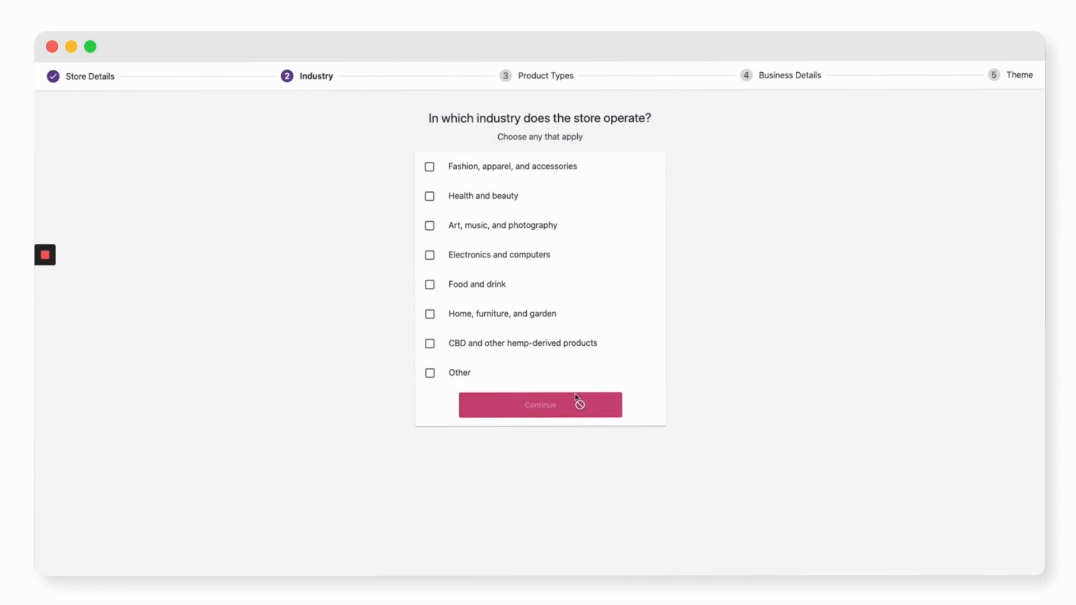
click(457, 376)
click(479, 410)
text(Plants)
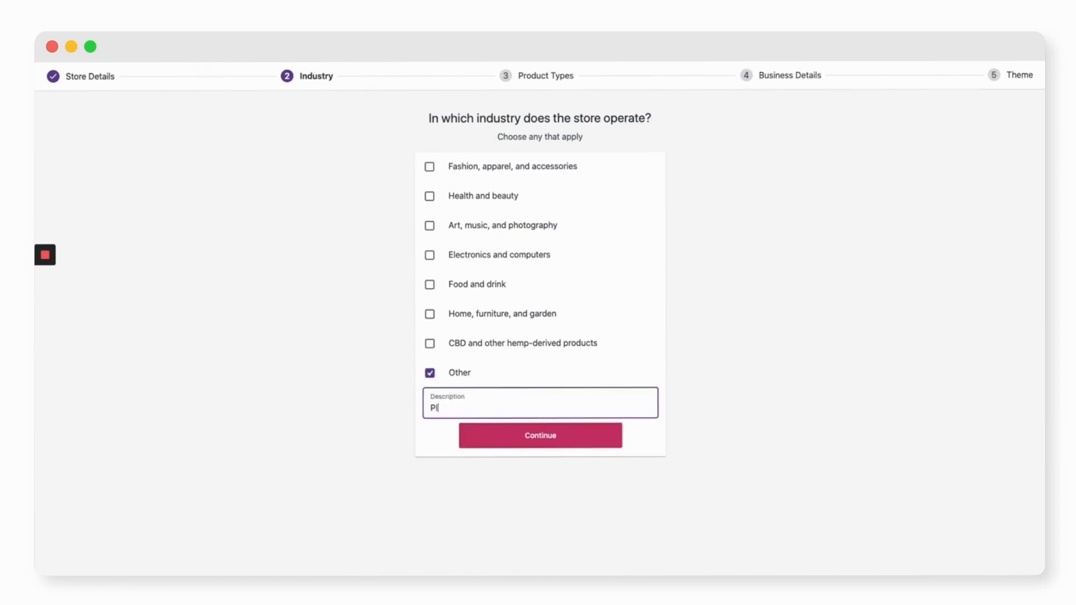
click(507, 429)
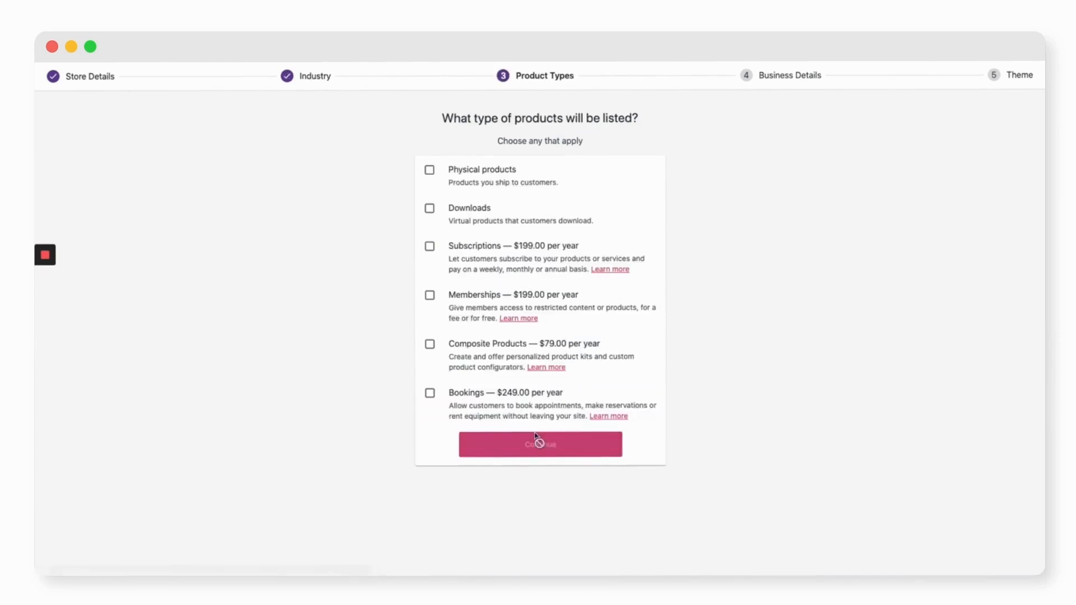
Choose physical products, then 11 - 100 products, in-person selling and $3,000.00 - $13,000.00 revenue
click(429, 169)
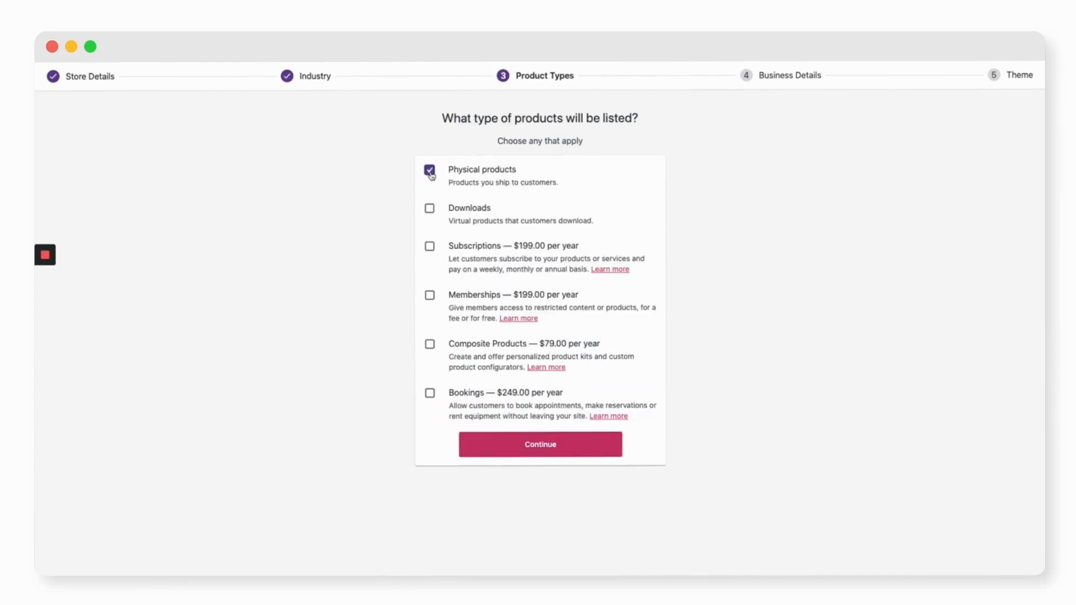
click(430, 209)
click(535, 449)
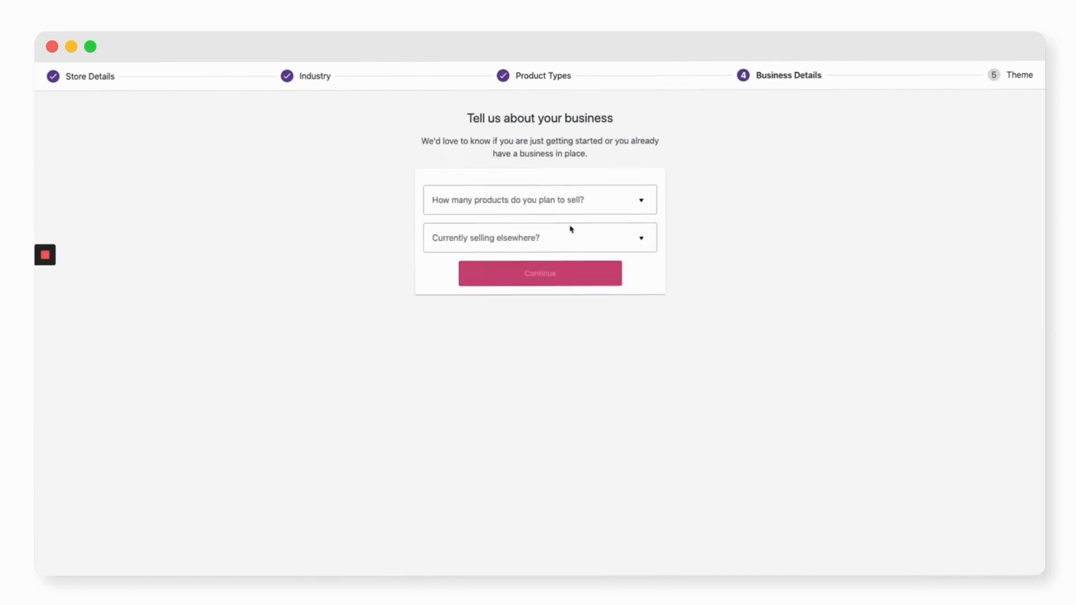
click(562, 201)
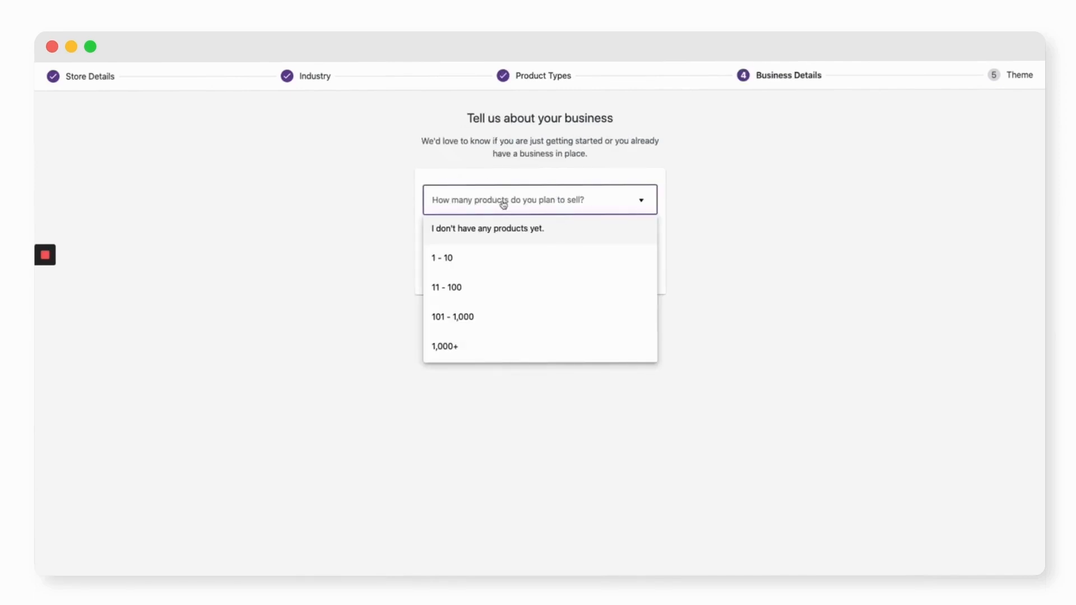
click(501, 288)
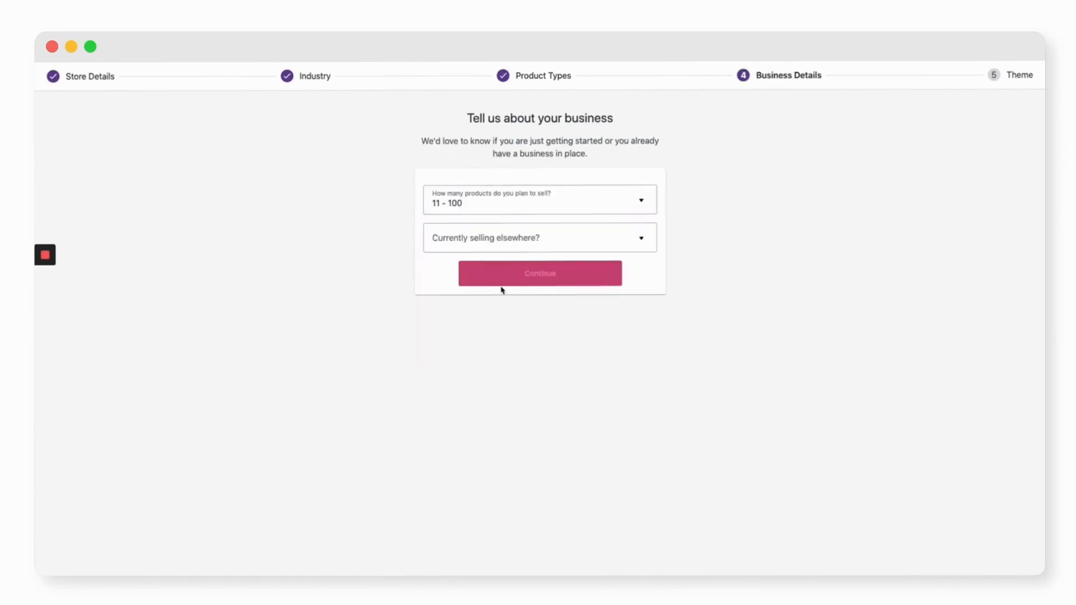
click(537, 239)
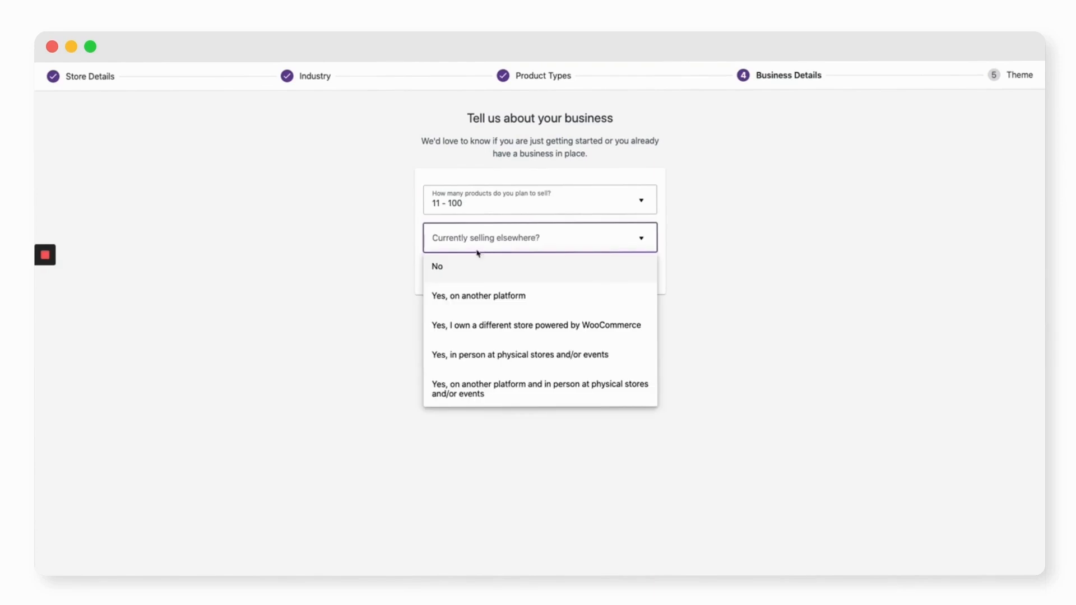
click(502, 359)
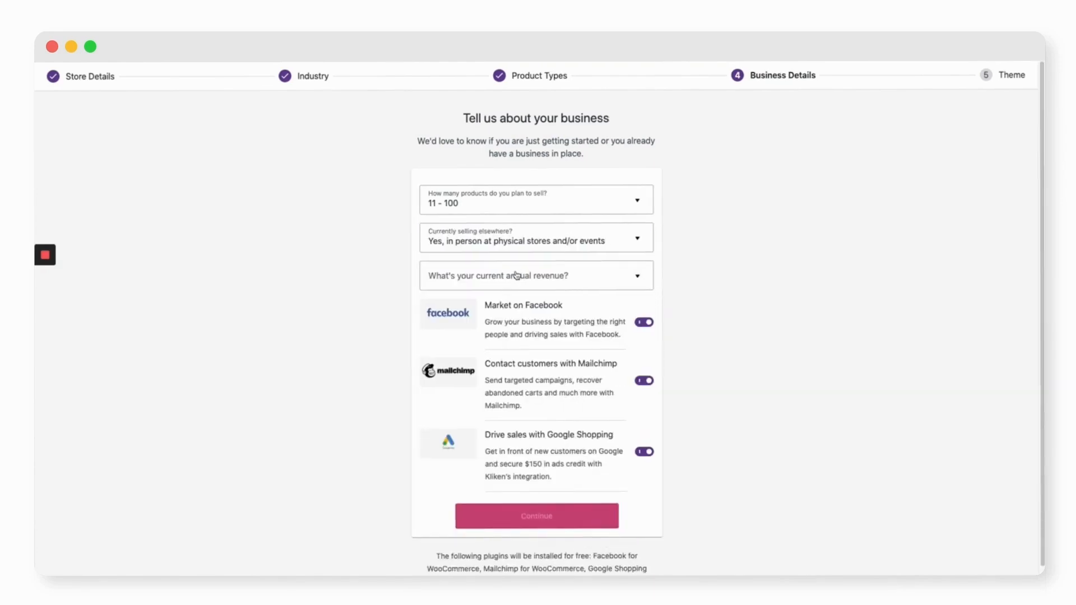
click(535, 277)
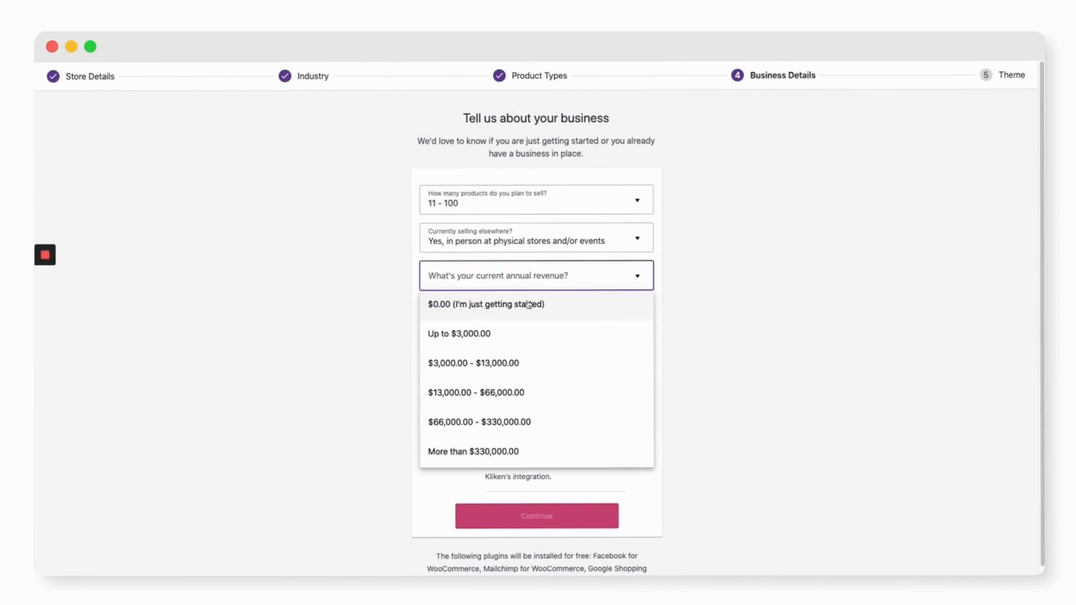
click(516, 364)
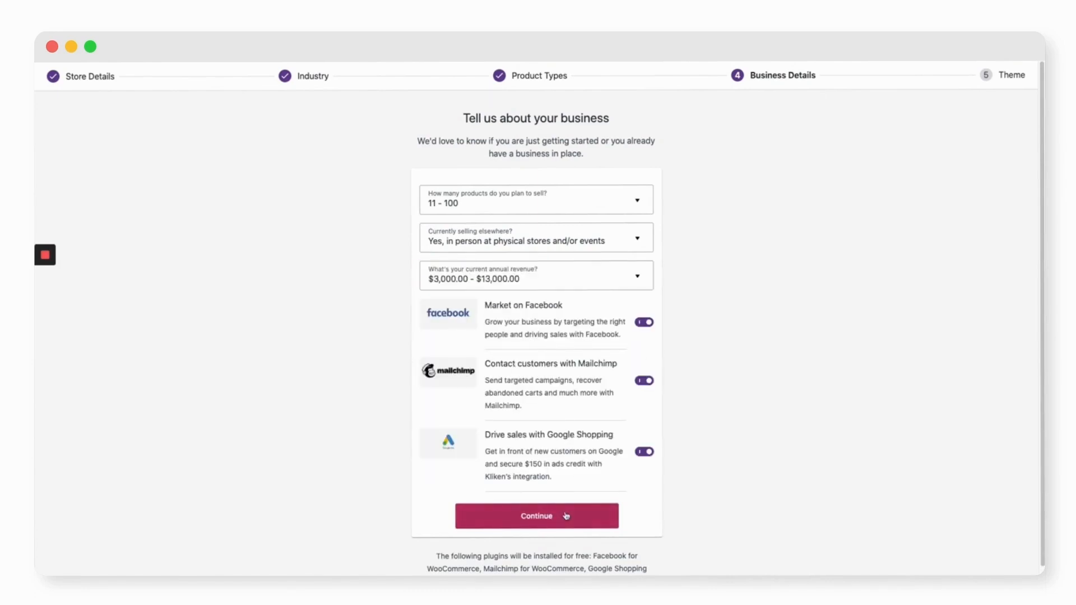
click(566, 515)
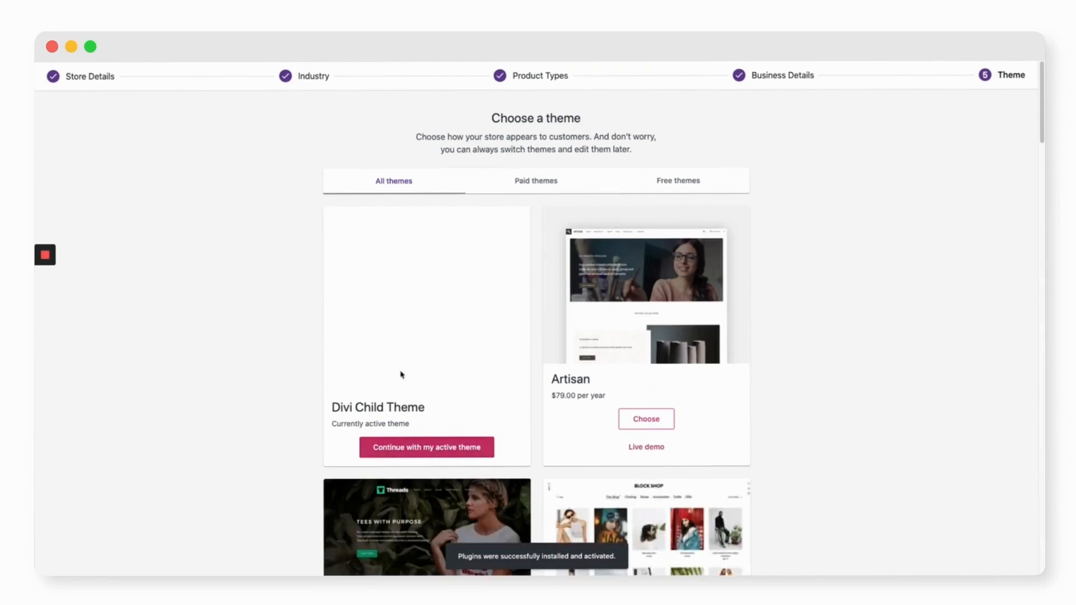
Keep the active Divi Child Theme, then go to Products > All Products
click(428, 454)
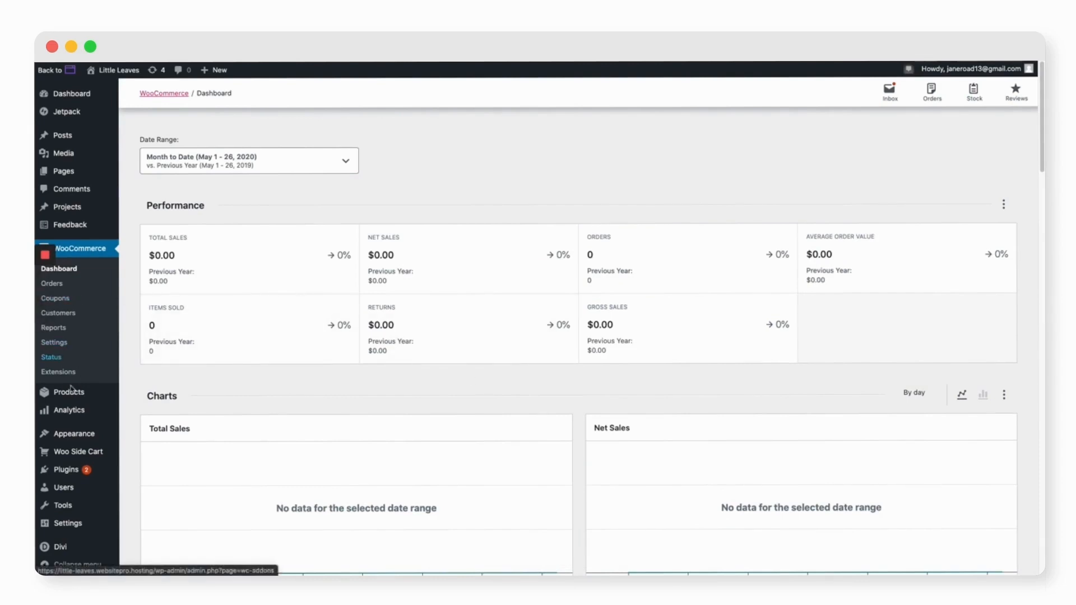
mouse_move(65, 398)
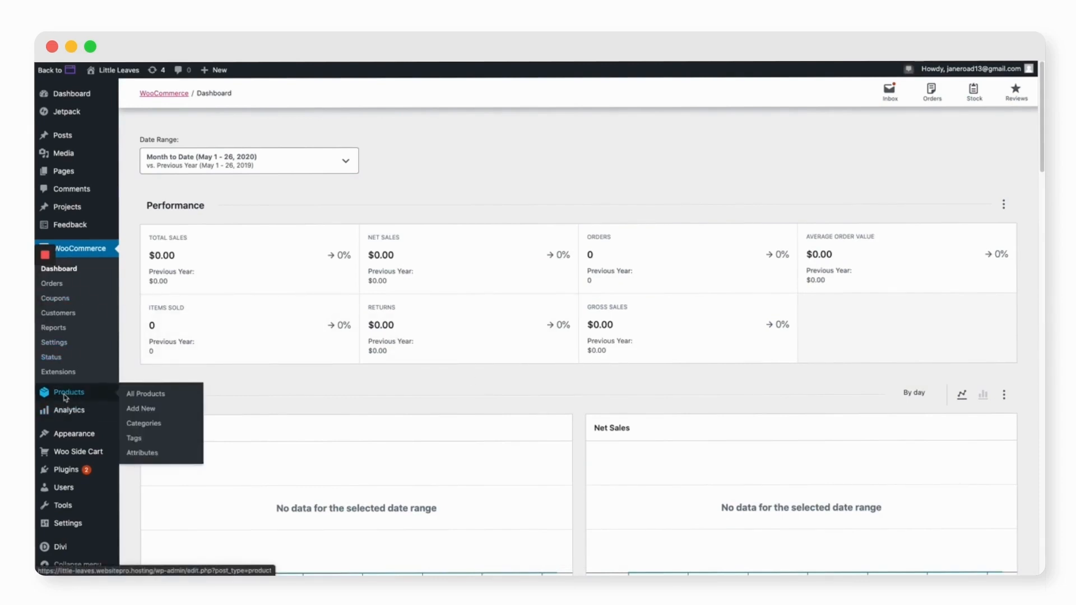
click(65, 398)
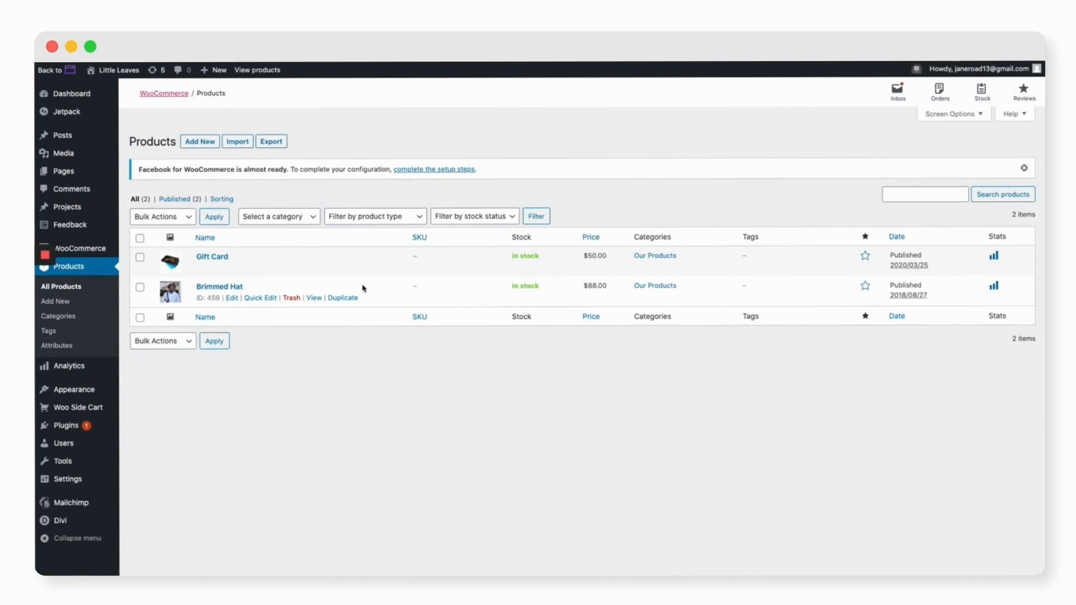
Retitle the Brimmed Hat product 'Alocasia Mandalay' and paste in the plant description
click(208, 290)
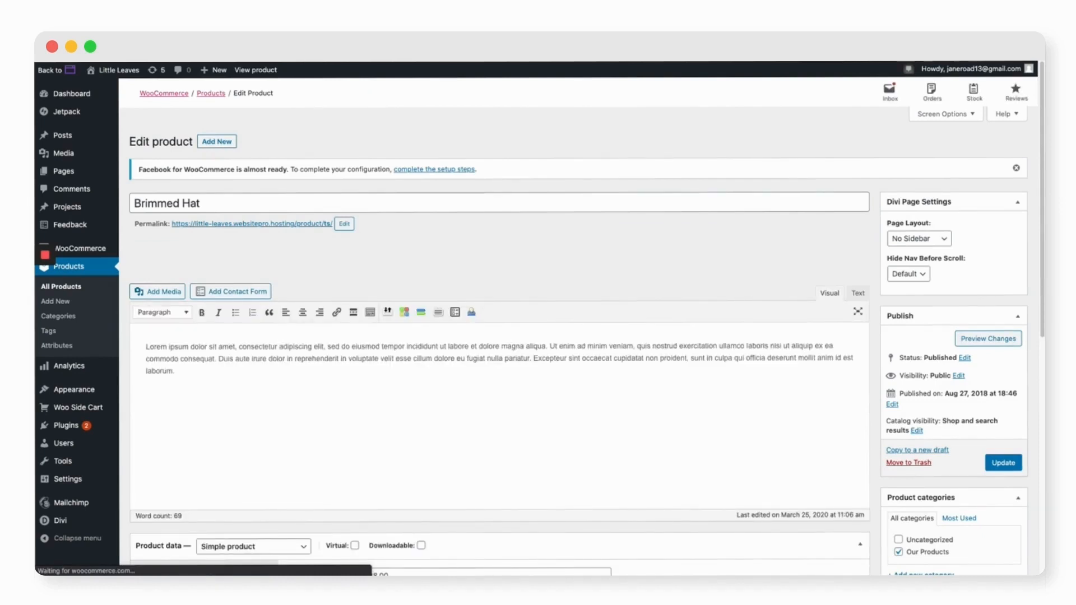
triple_click(285, 208)
text(Alocasia Mandalay)
click(220, 372)
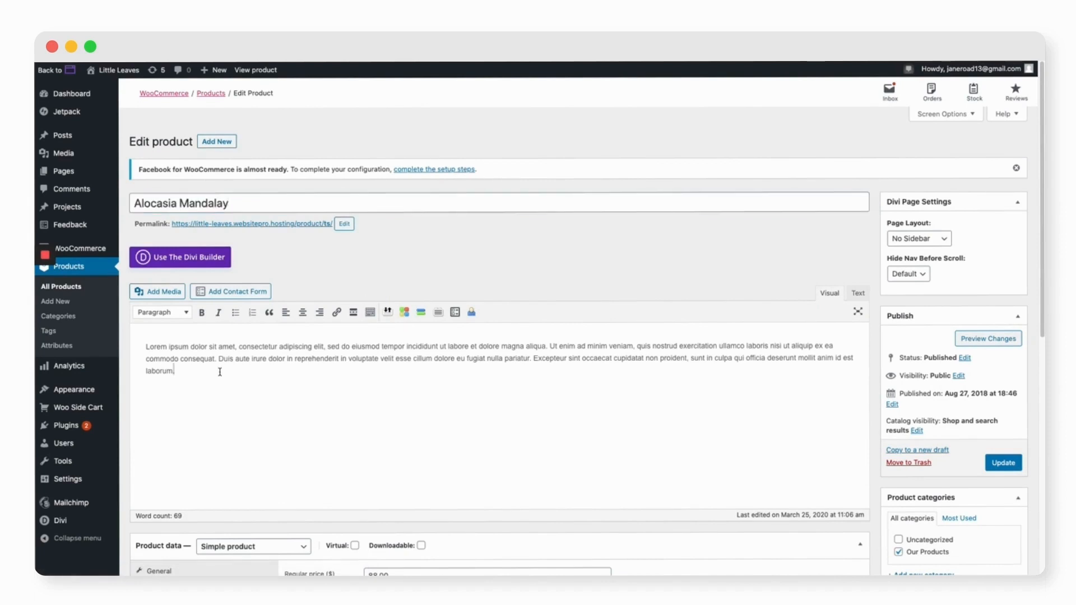
key(ctrl+a)
text(This single leaf cutting is partially rooted, and comes hand potted in your choice of earthenware planter. One of the most infamous plants on Instagram, everyone needs their very own Alocasia Mandalay in their houseplant collection.)
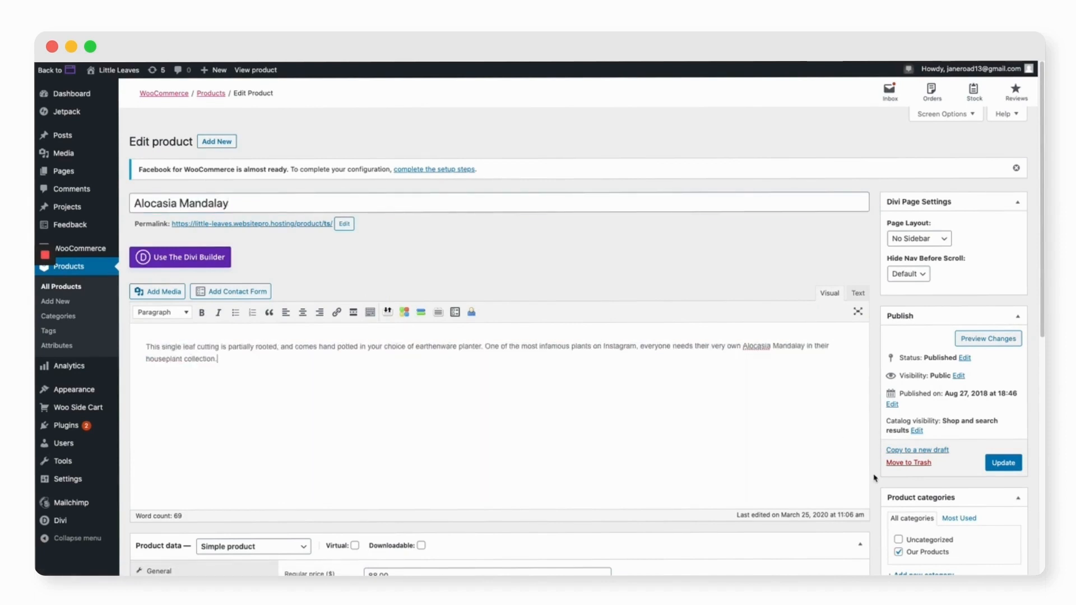
Change the regular price from 88.00 to 40 and remove the old hat image
scroll(875, 478, down, 5)
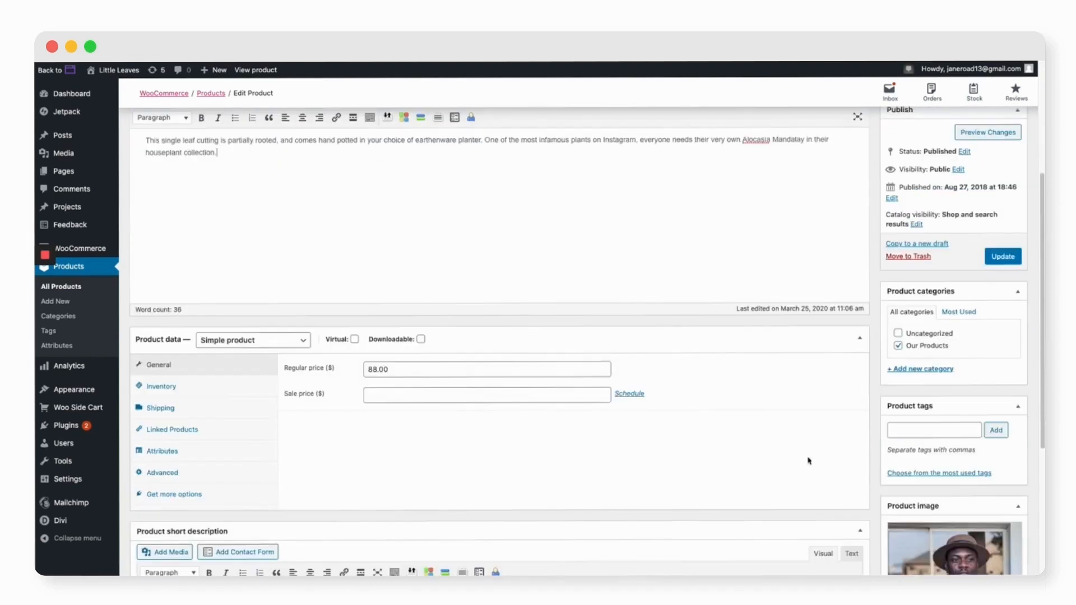
drag(406, 370, 363, 373)
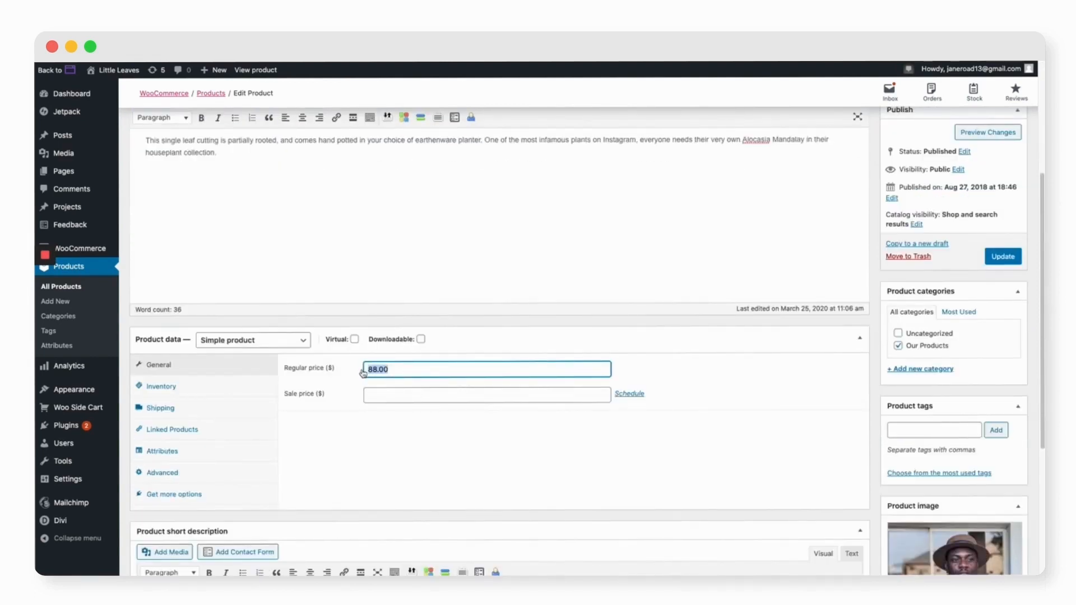
text(40)
click(734, 404)
scroll(863, 460, down, 3)
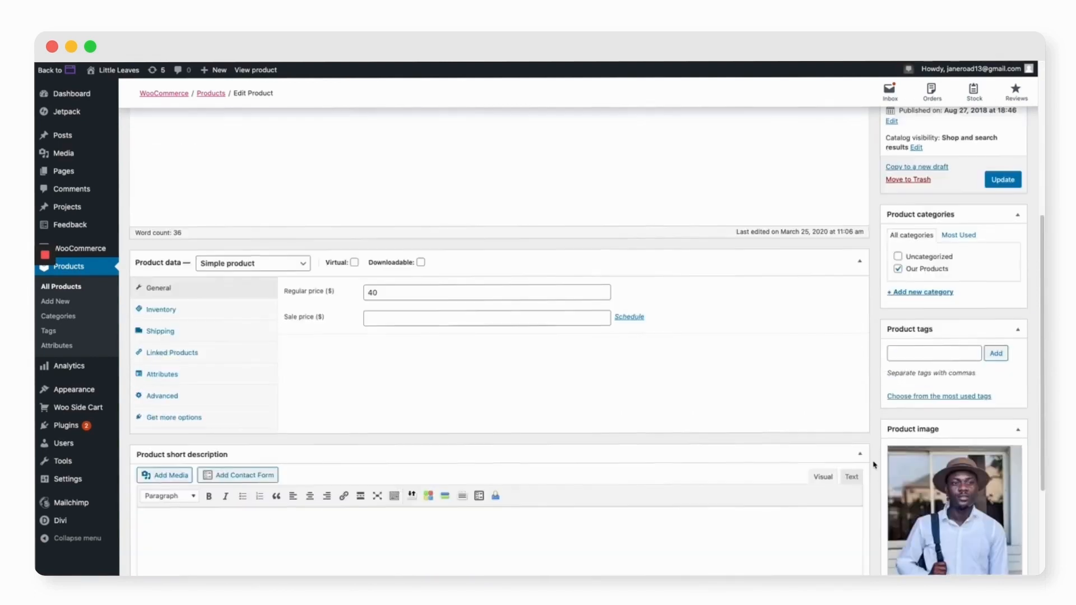
scroll(1011, 468, down, 6)
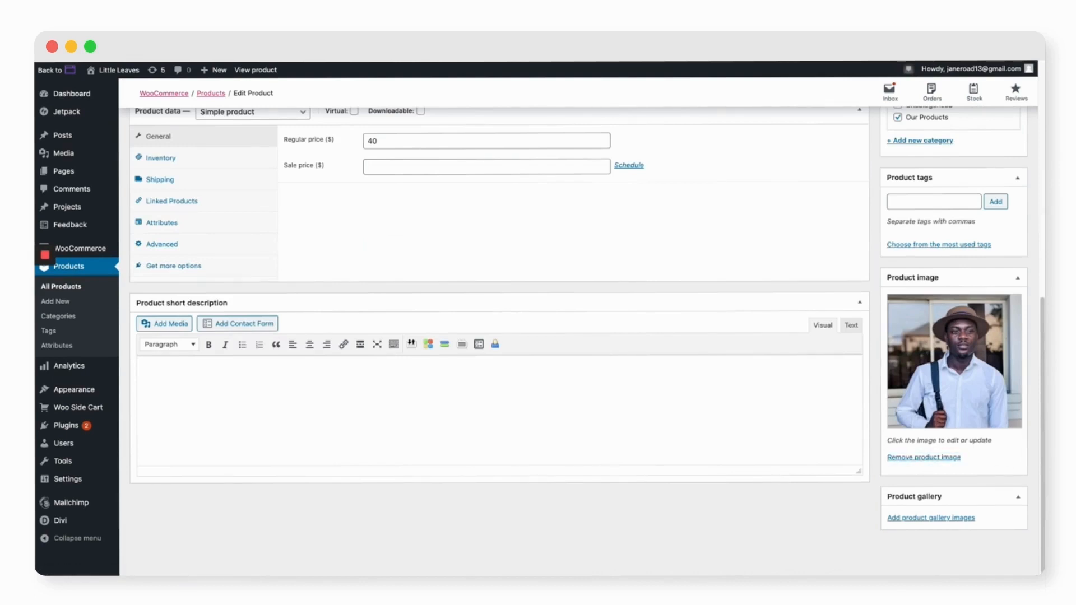
click(924, 457)
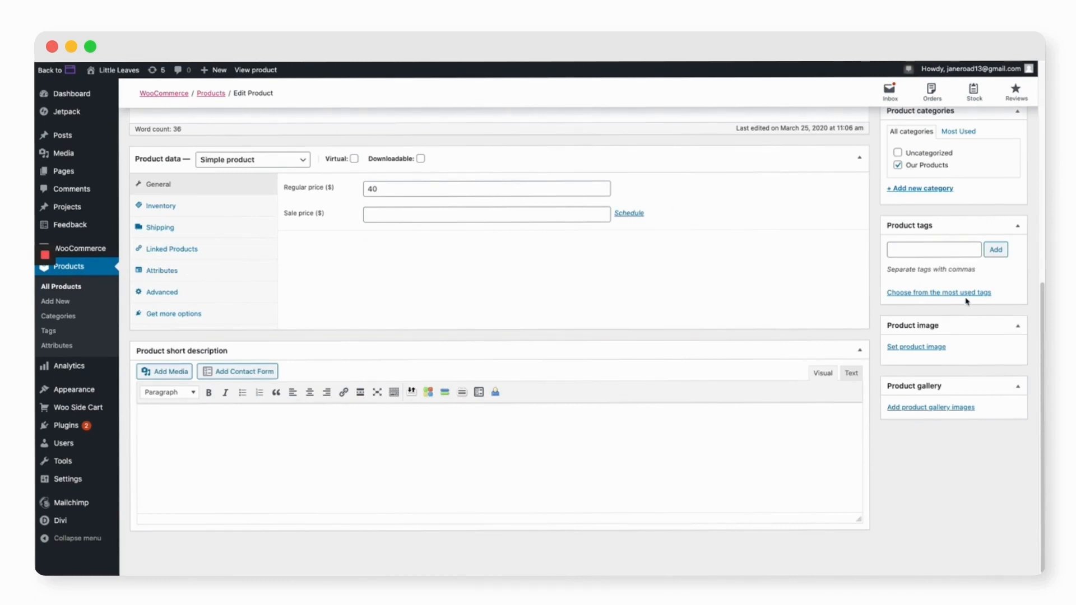
Set the Alocasia Mandalay plant picture from the Media Library as the product image, then update the product
click(909, 351)
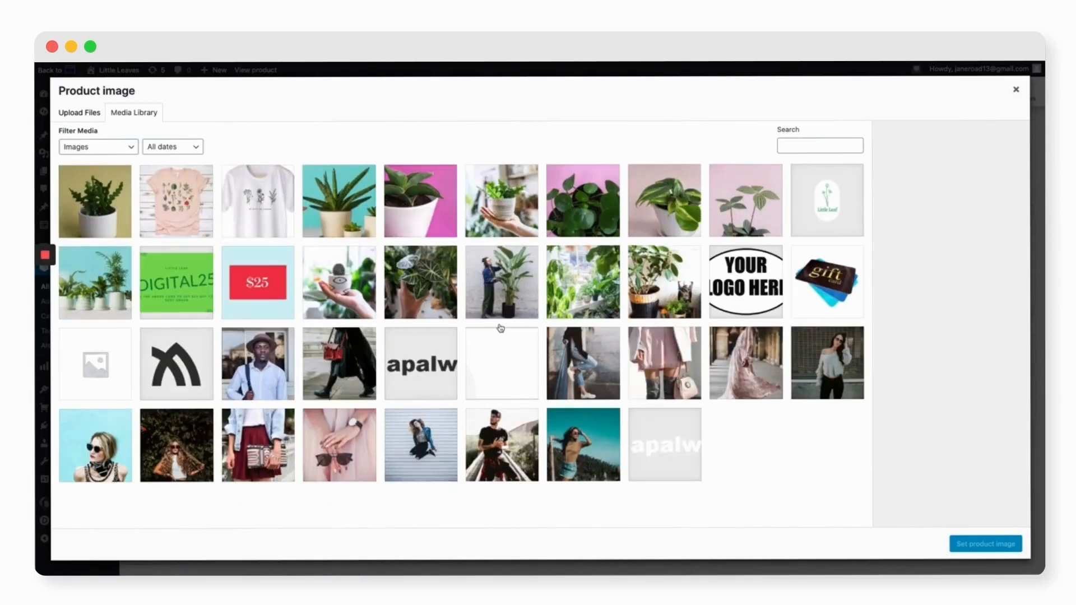
click(418, 277)
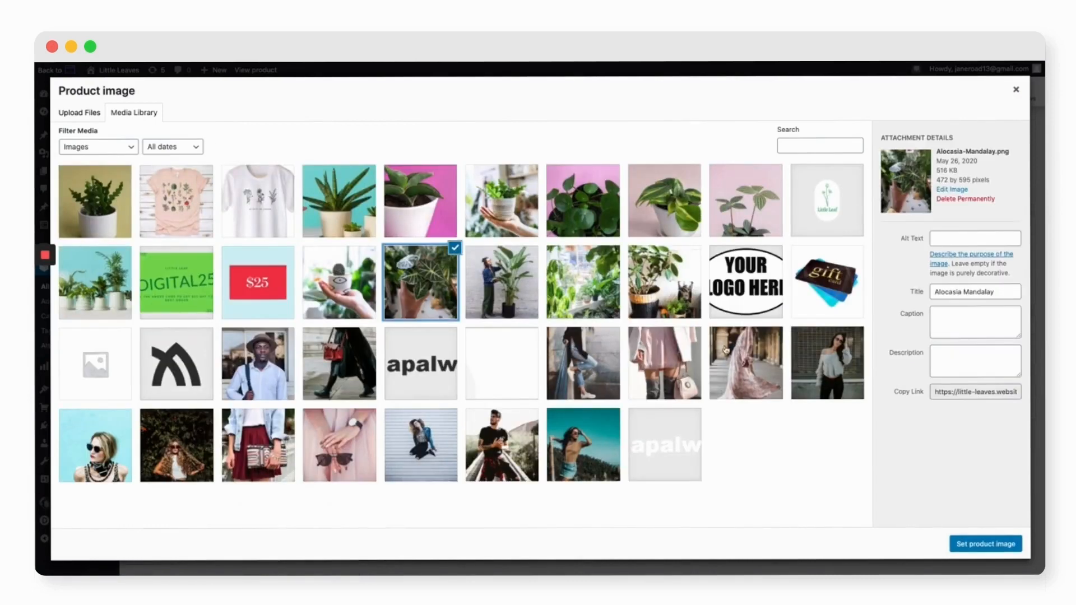
click(1006, 543)
scroll(1007, 535, down, 2)
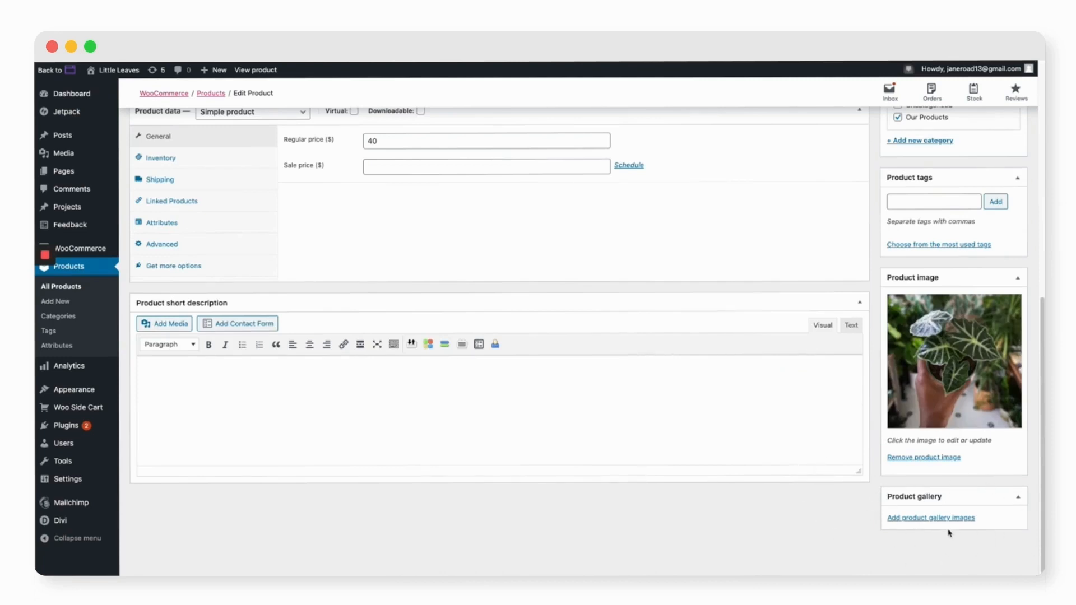
scroll(784, 524, up, 6)
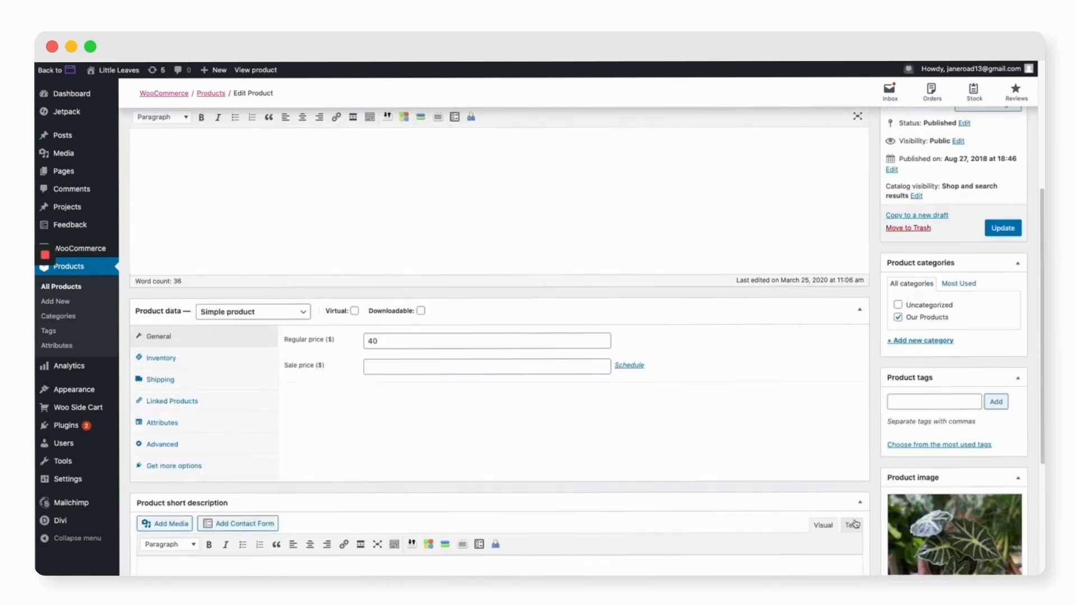
scroll(856, 524, up, 2)
scroll(855, 521, up, 1)
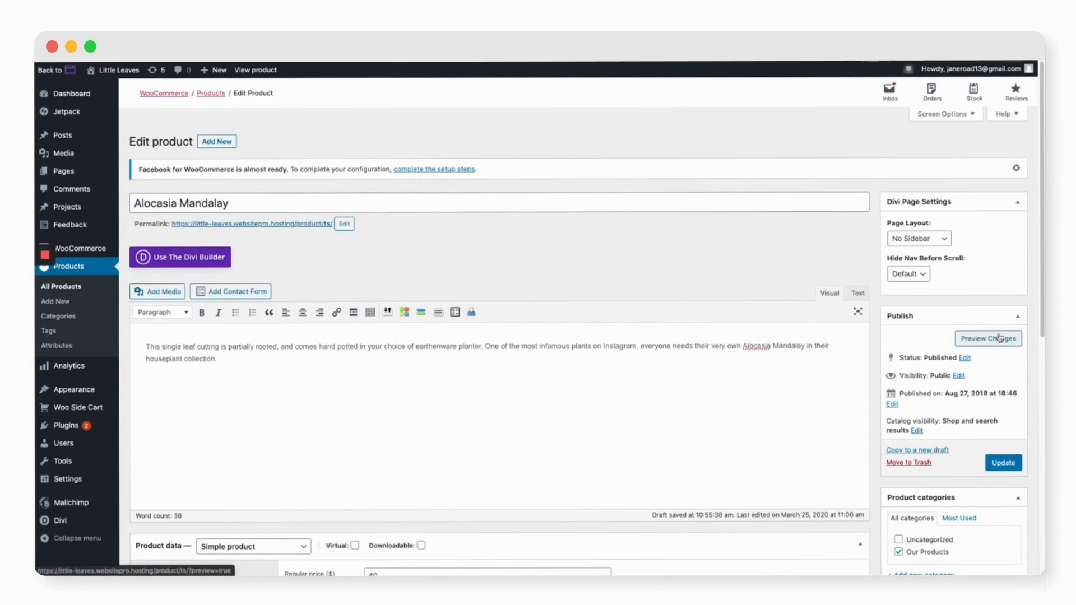
click(1005, 468)
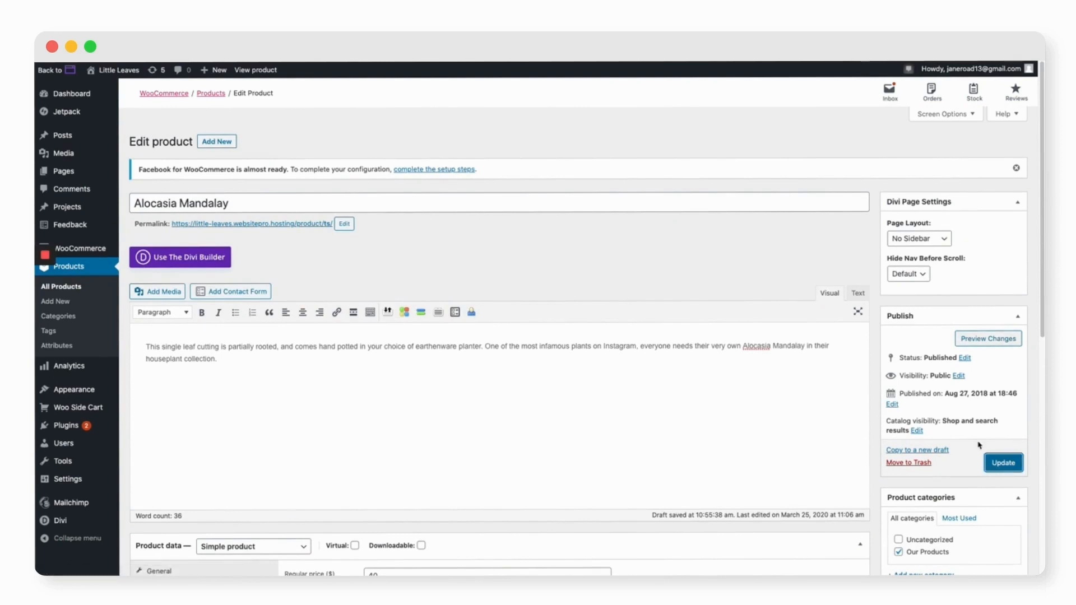
click(997, 464)
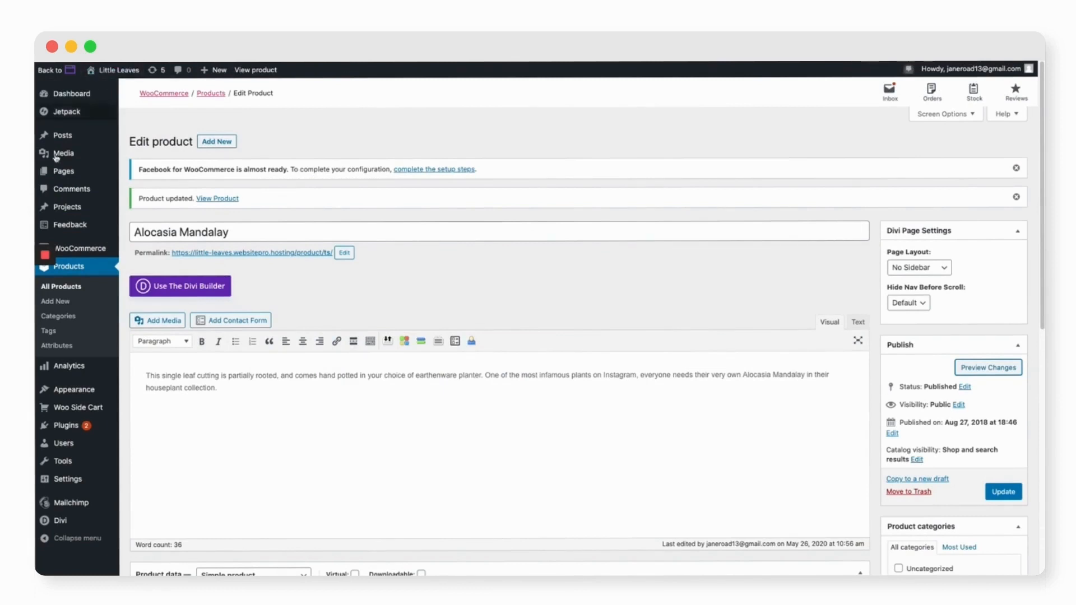
Switch on the PayPal Enabled toggle under WooCommerce Settings > Payments
mouse_move(86, 253)
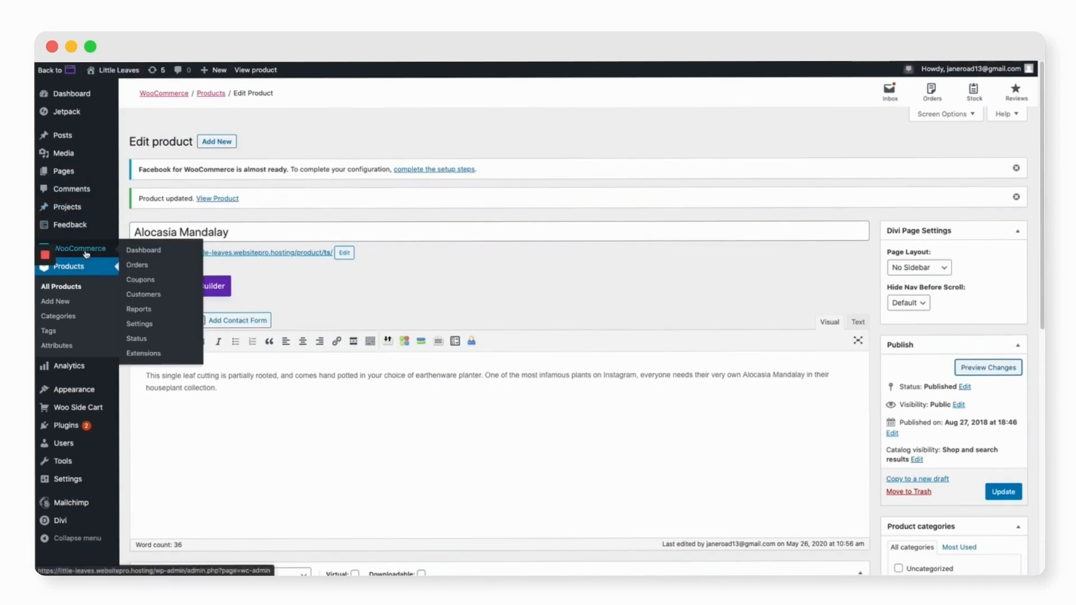
click(139, 324)
click(293, 152)
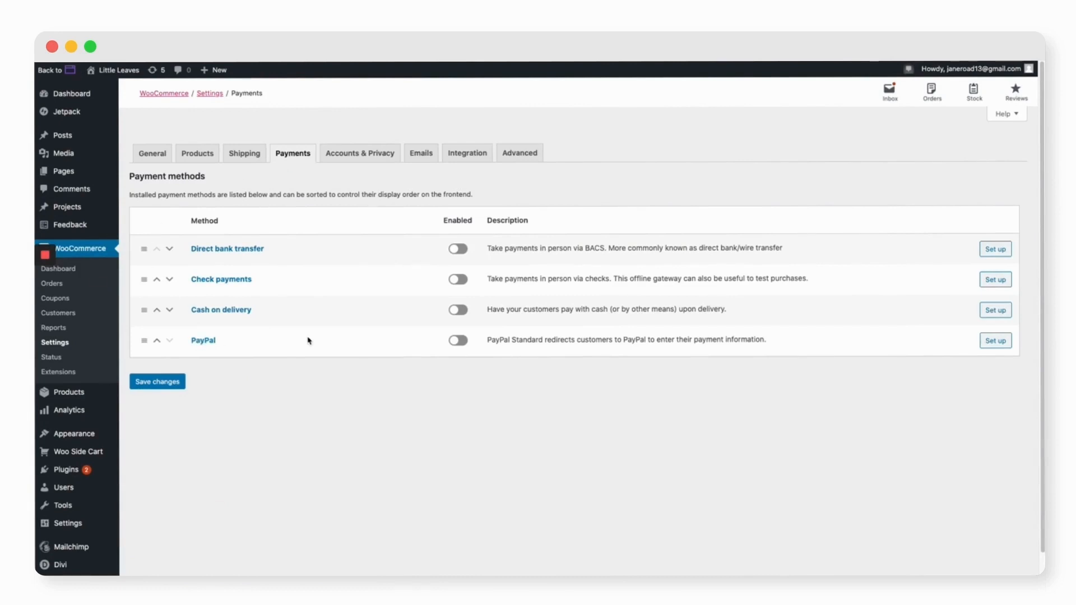
click(456, 343)
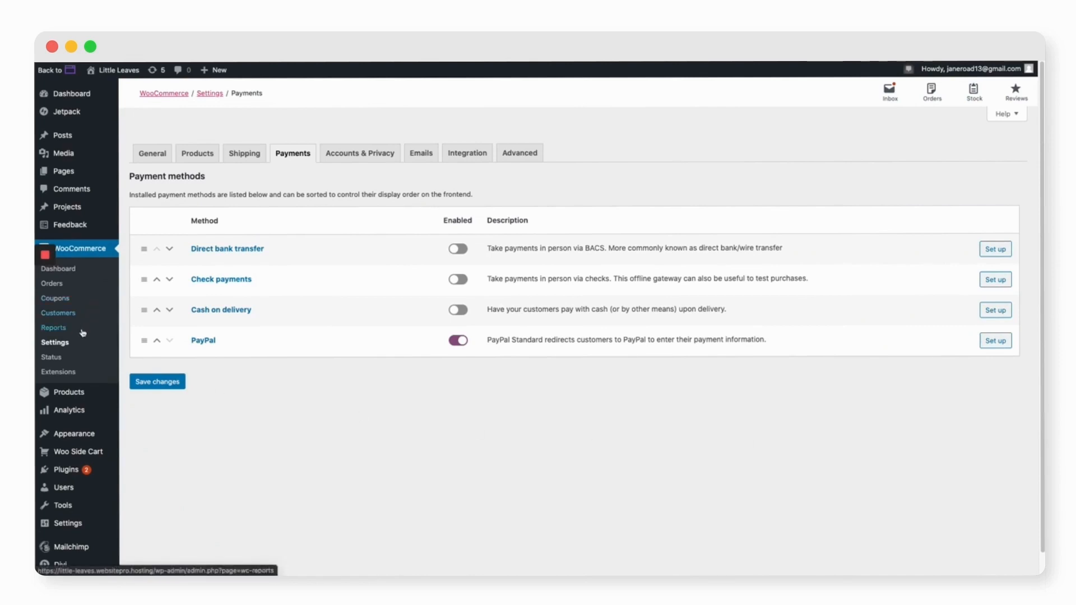
mouse_move(61, 469)
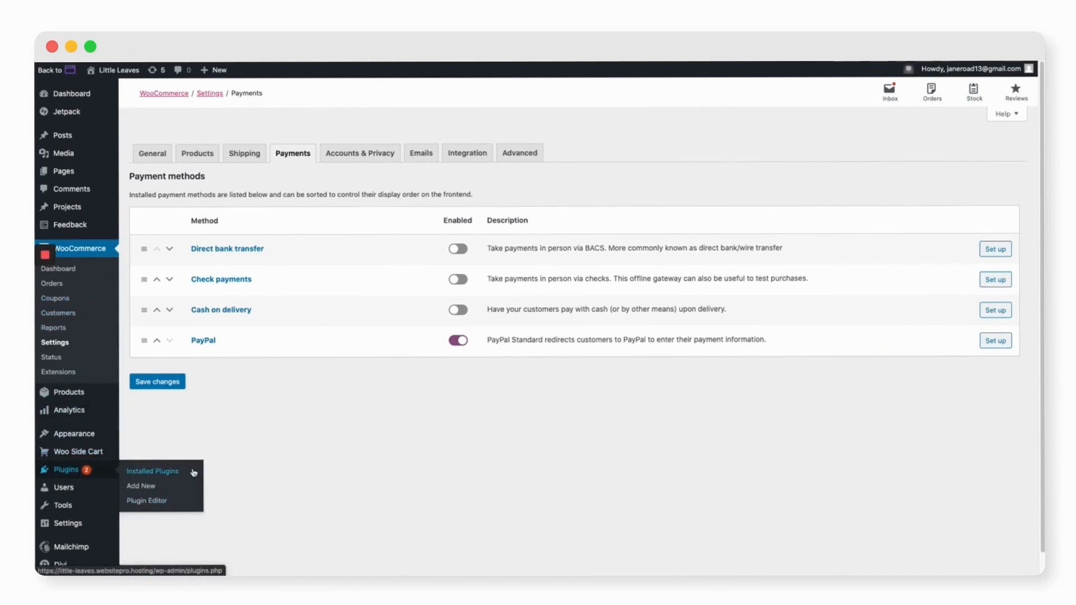
Search the Add New plugins page for 'stripe woocommerce'
click(145, 487)
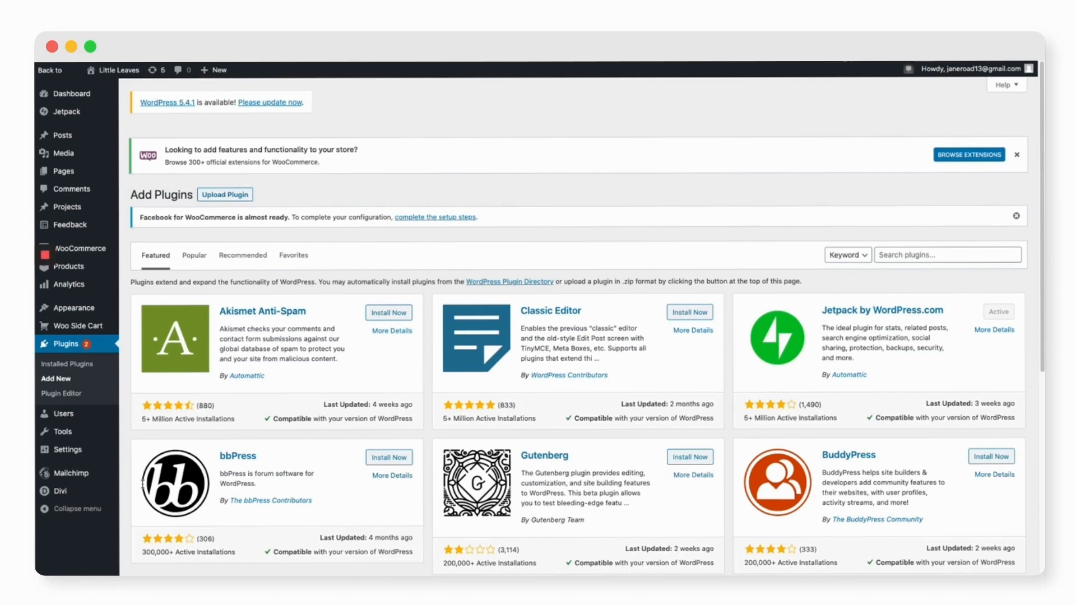
click(890, 253)
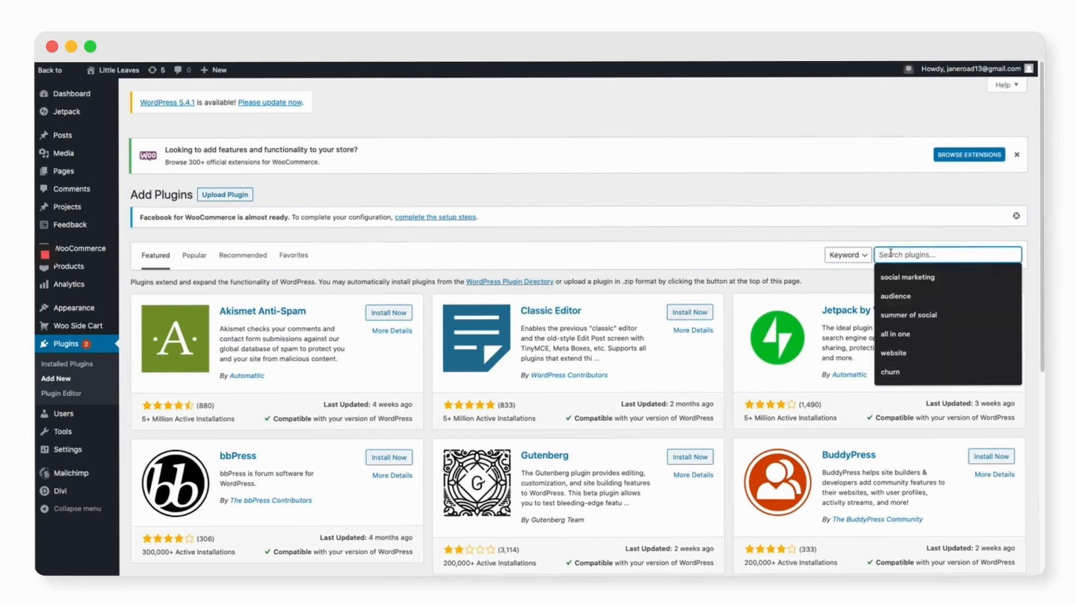
text(stripe woo)
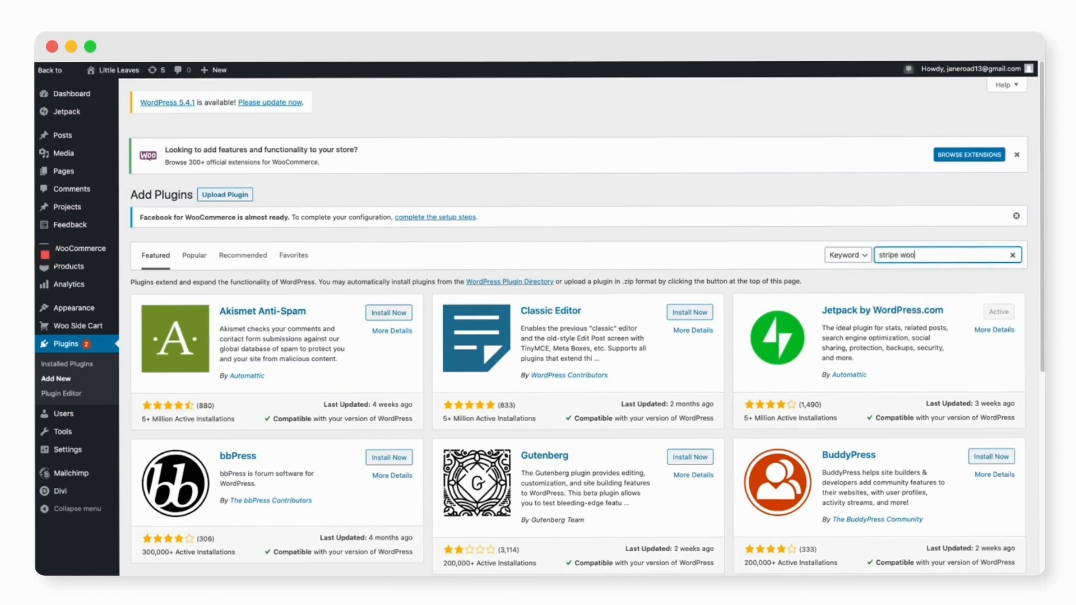
text(commerce)
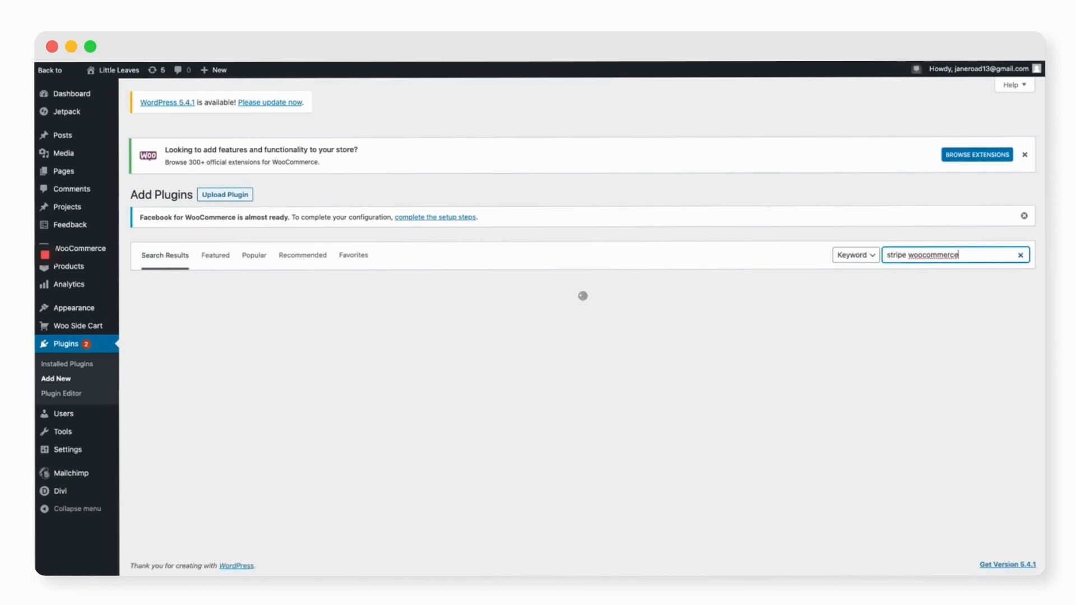